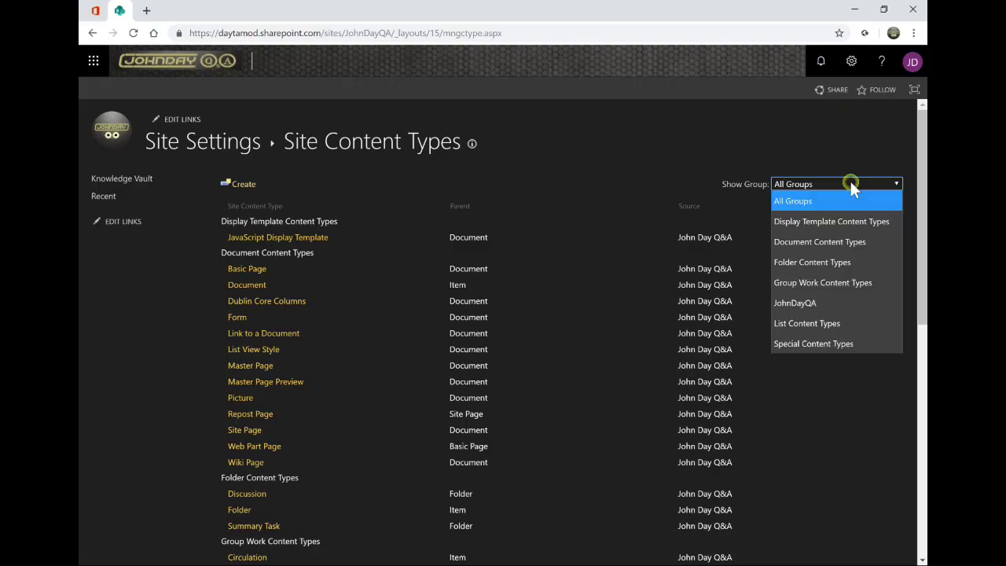
Filter content types to JohnDayQA, review Knowledge Guide's columns, then switch to the RW0001-PublishDocuments folder
{"action": "left_click", "coordinate": [809, 303]}
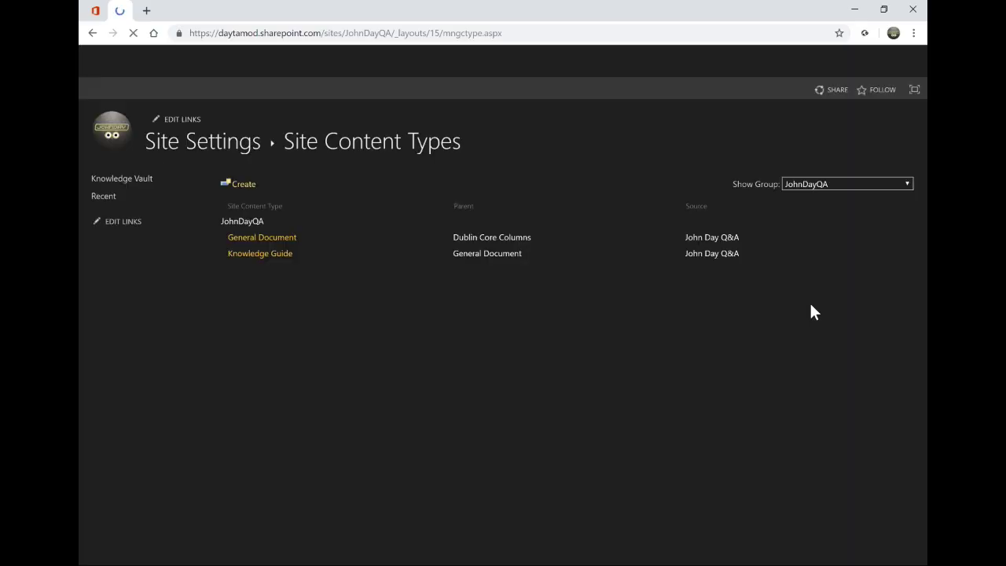
{"action": "left_click", "coordinate": [251, 254]}
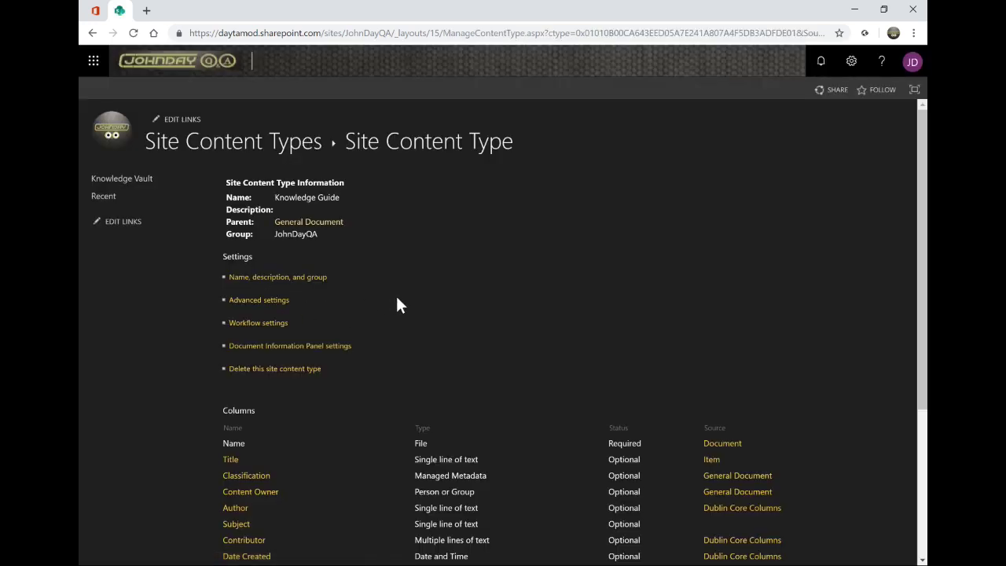
{"action": "scroll", "coordinate": [397, 305], "scroll_direction": "down", "scroll_amount": 3}
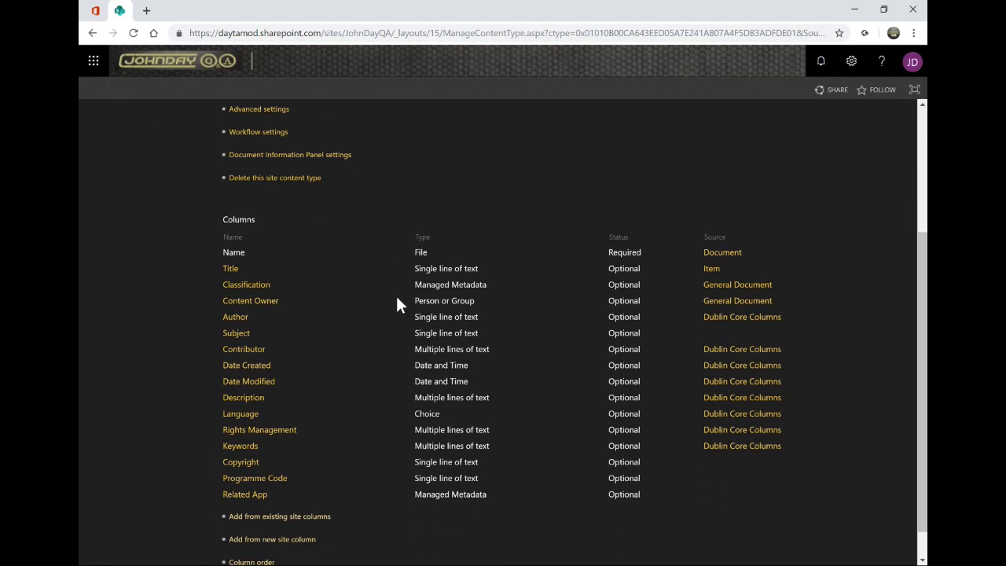
{"action": "scroll", "coordinate": [396, 305], "scroll_direction": "down", "scroll_amount": 1}
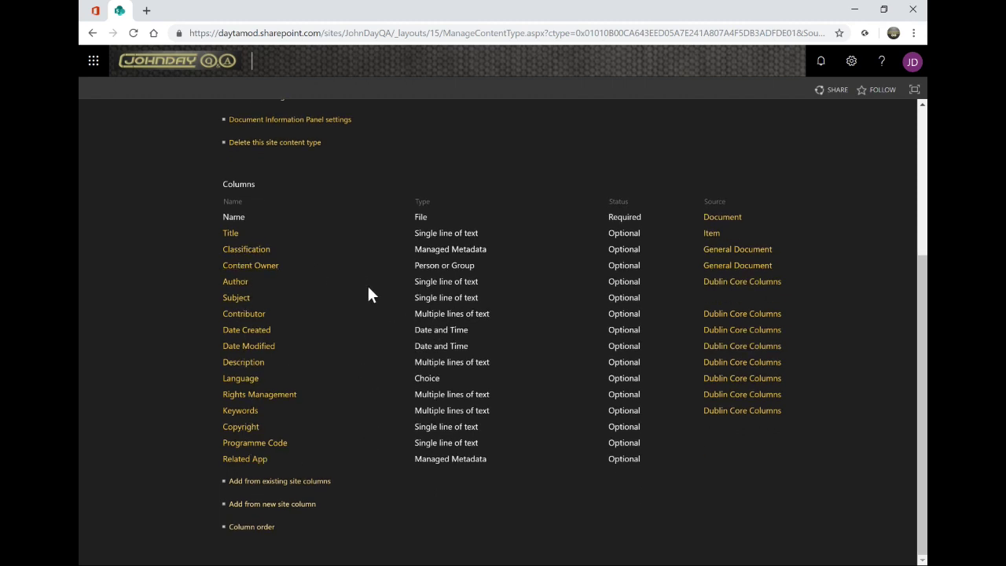
{"action": "scroll", "coordinate": [369, 294], "scroll_direction": "up", "scroll_amount": 4}
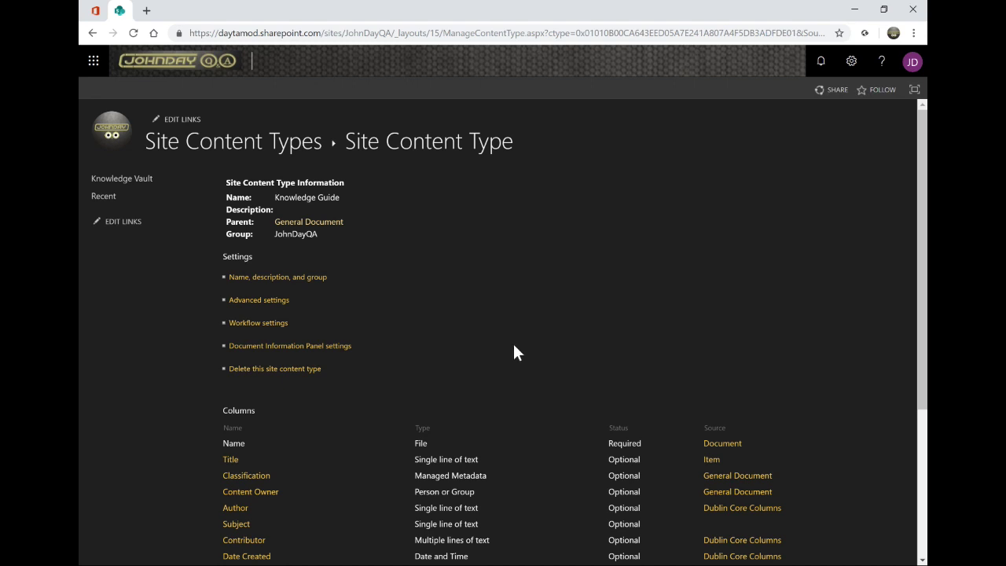
{"action": "key", "text": "alt+Tab"}
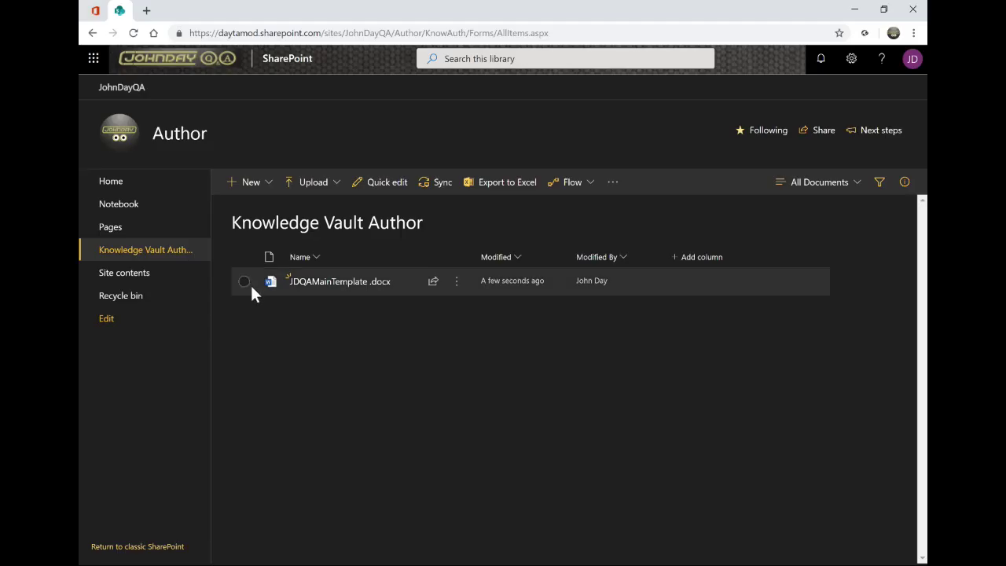
Review JDQAMainTemplate.docx's properties in the details pane, then reselect the file
{"action": "left_click", "coordinate": [243, 281]}
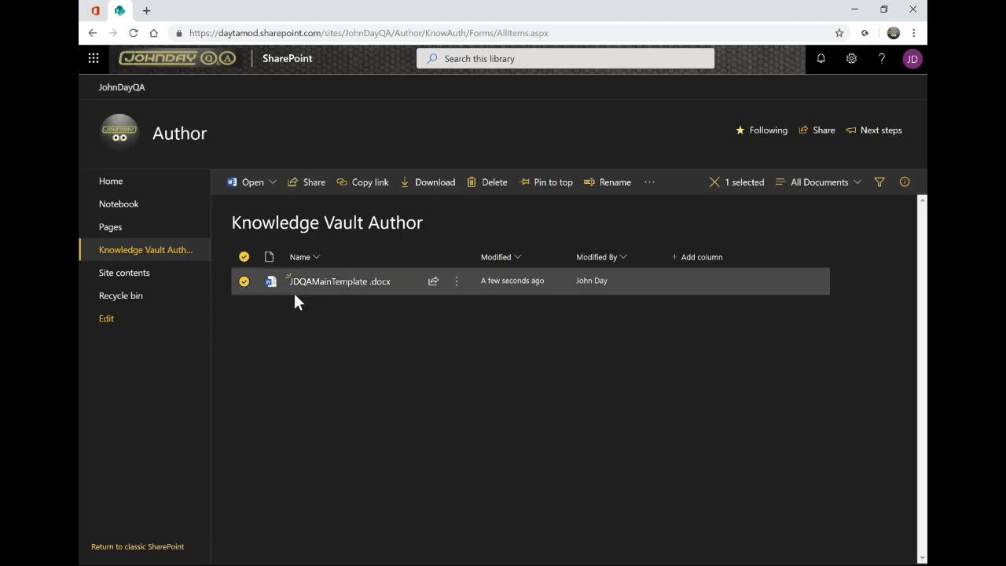
{"action": "left_click", "coordinate": [904, 182]}
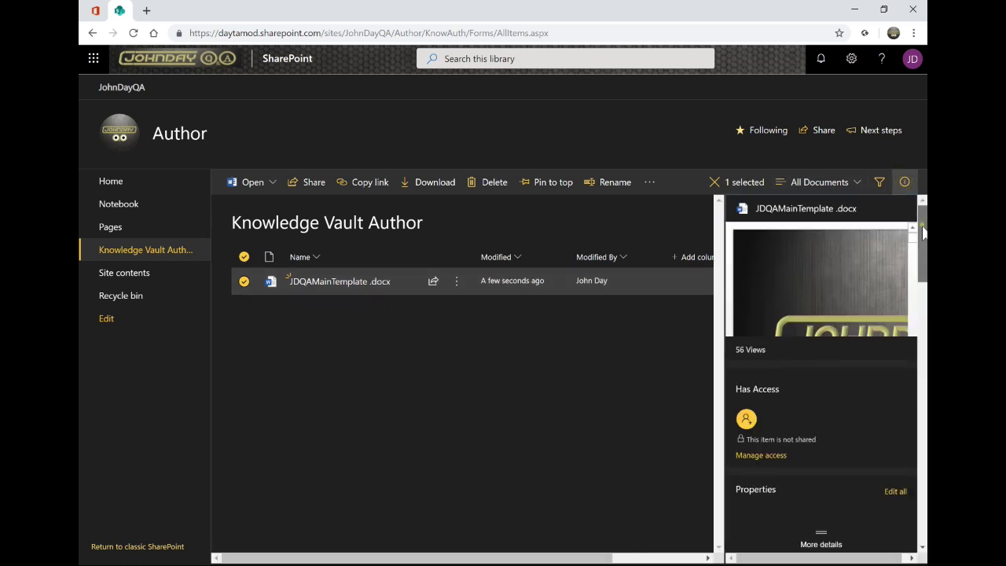
{"action": "left_click_drag", "start_coordinate": [921, 234], "coordinate": [915, 293]}
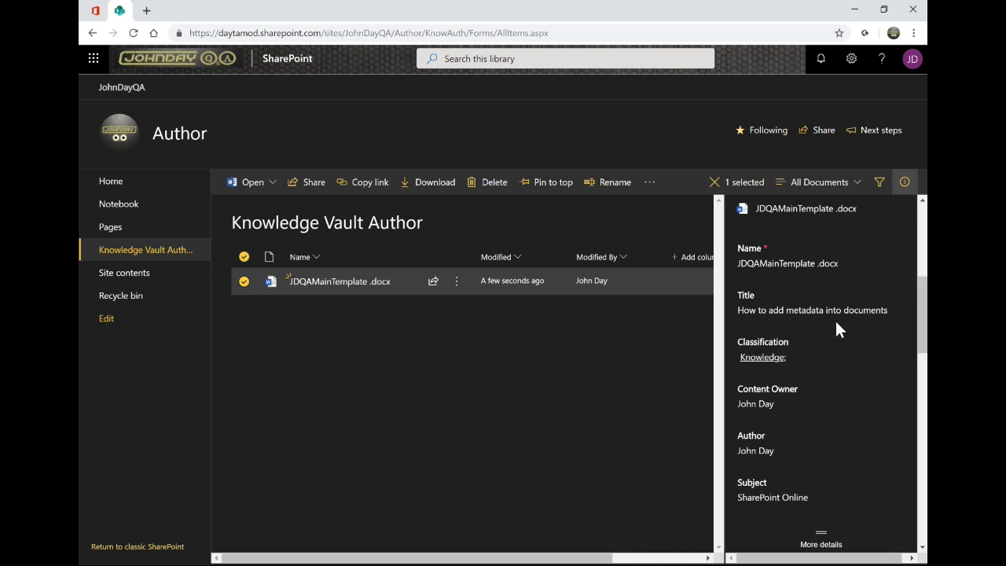
{"action": "left_click_drag", "start_coordinate": [912, 314], "coordinate": [903, 412]}
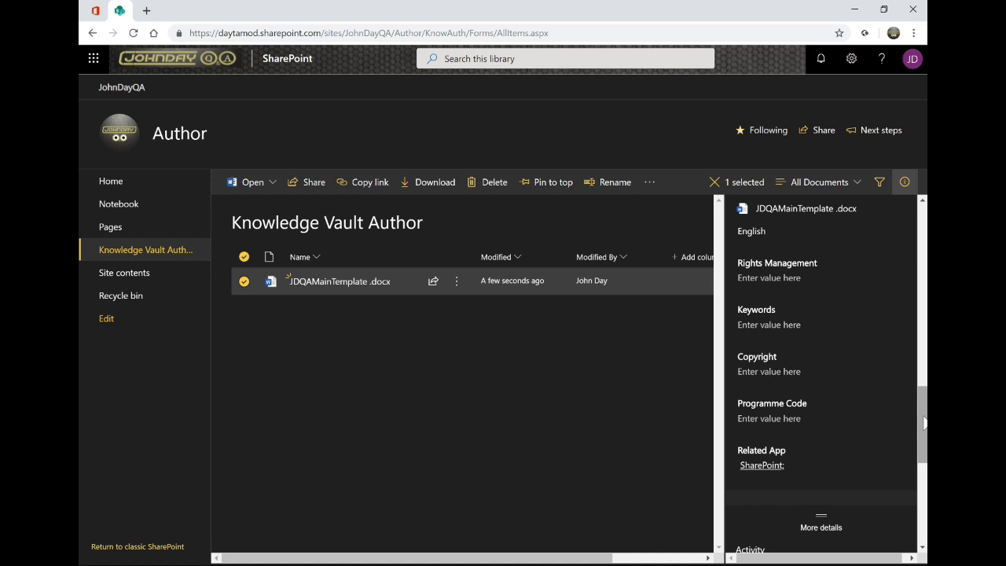
{"action": "left_click_drag", "start_coordinate": [924, 422], "coordinate": [923, 437]}
{"action": "scroll", "coordinate": [922, 392], "scroll_direction": "up", "scroll_amount": 1}
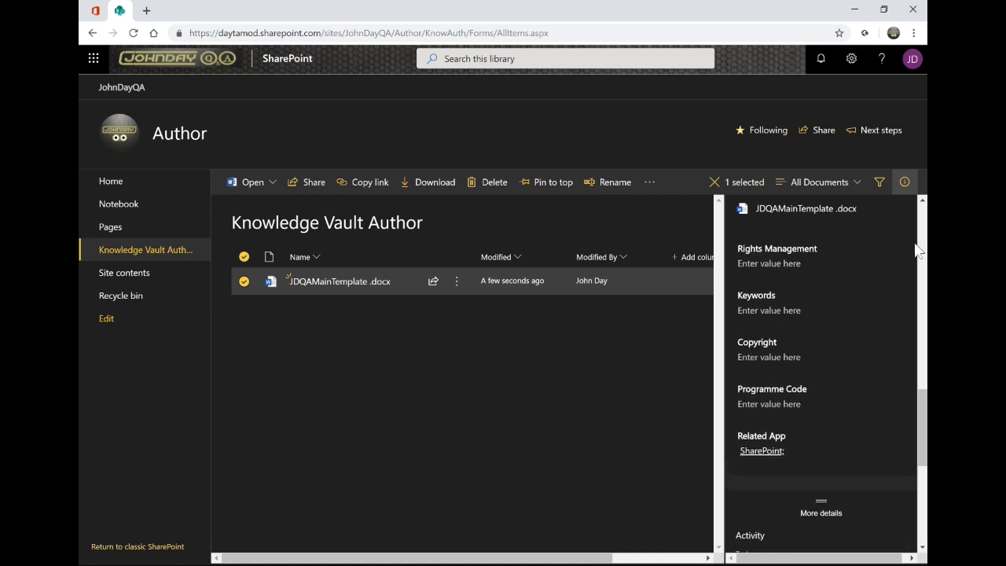
{"action": "left_click", "coordinate": [906, 181]}
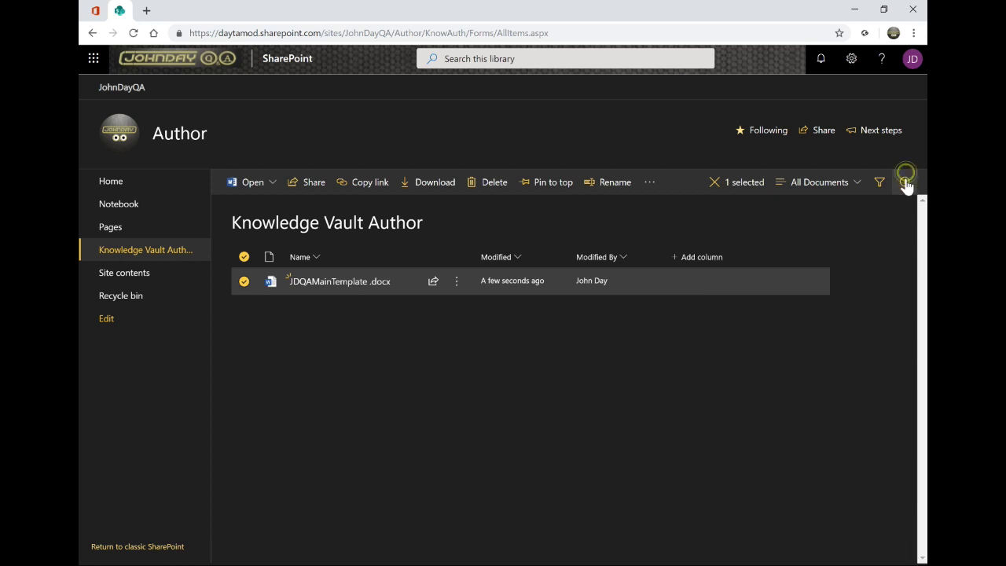
{"action": "left_click", "coordinate": [242, 282]}
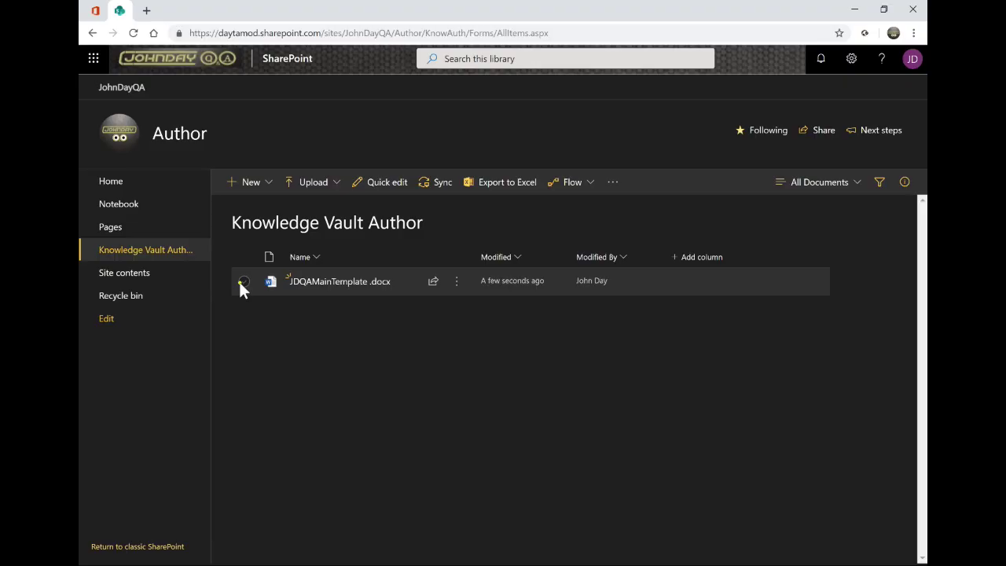
{"action": "left_click", "coordinate": [242, 283]}
Open JDQAMainTemplate.docx in the Word desktop app
{"action": "left_click", "coordinate": [271, 187]}
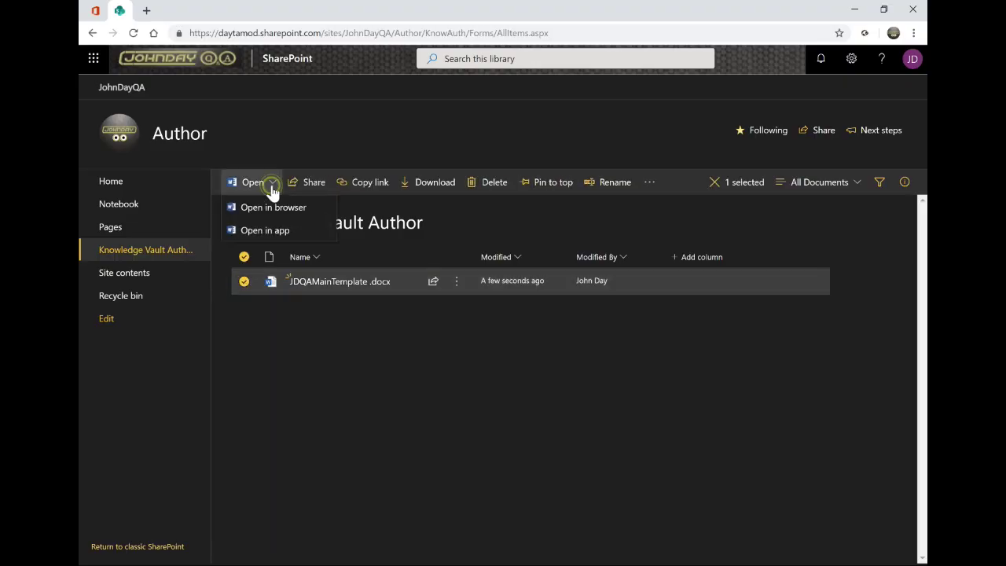
{"action": "left_click", "coordinate": [258, 232]}
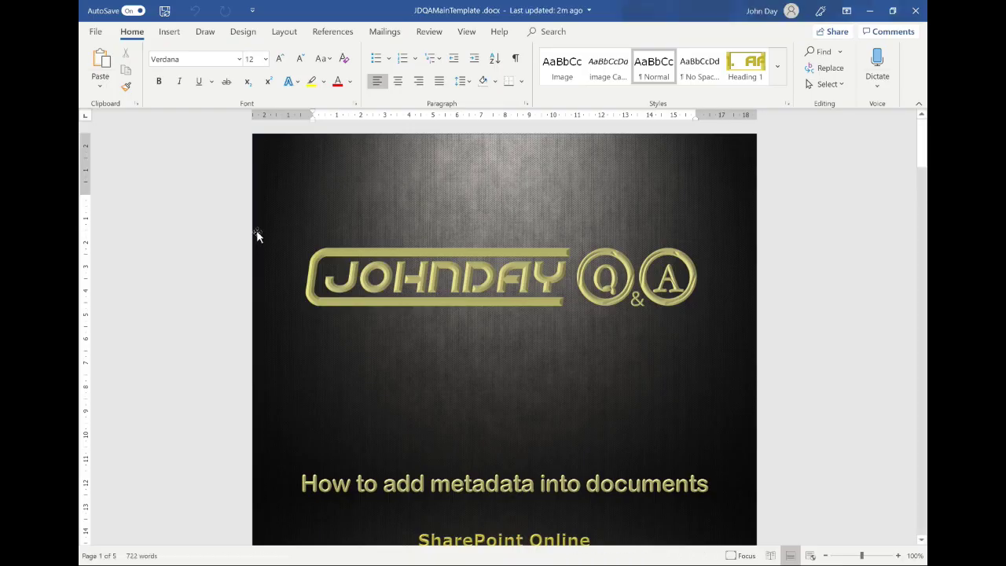
{"action": "scroll", "coordinate": [503, 334], "scroll_direction": "down", "scroll_amount": 6}
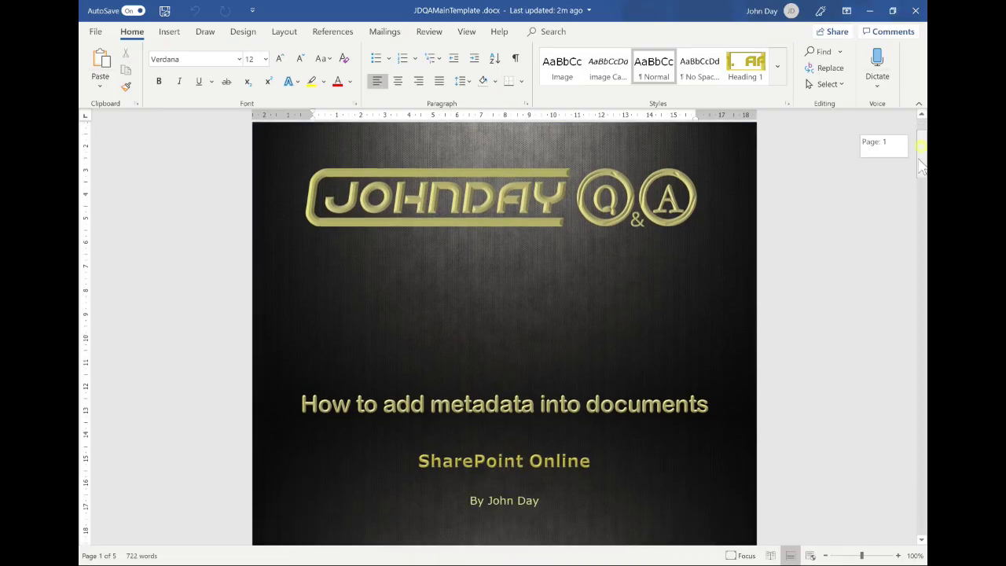
Retitle the cover 'How to do something interesting' and scroll through the template
{"action": "left_click", "coordinate": [504, 226]}
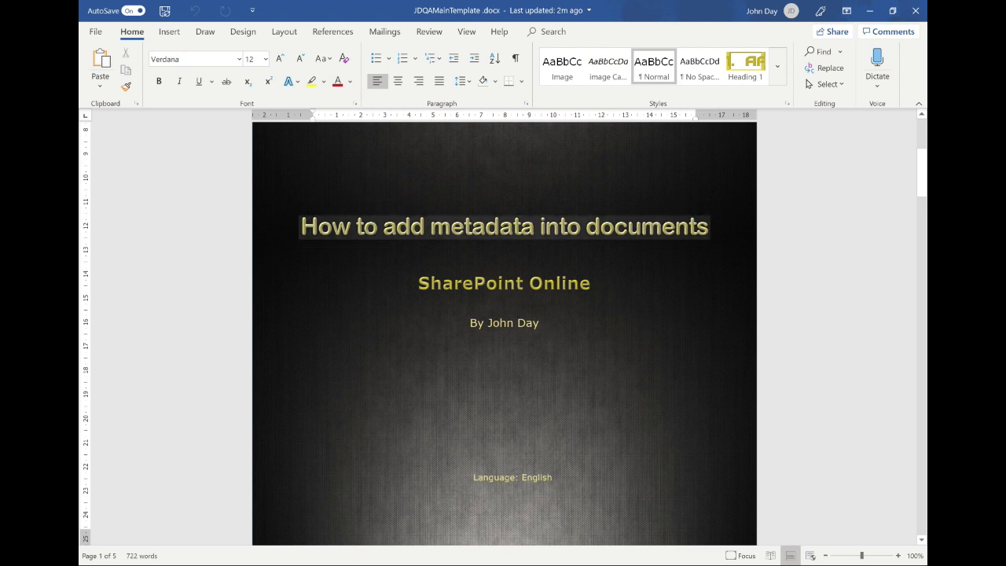
{"action": "left_click_drag", "start_coordinate": [301, 227], "coordinate": [658, 238]}
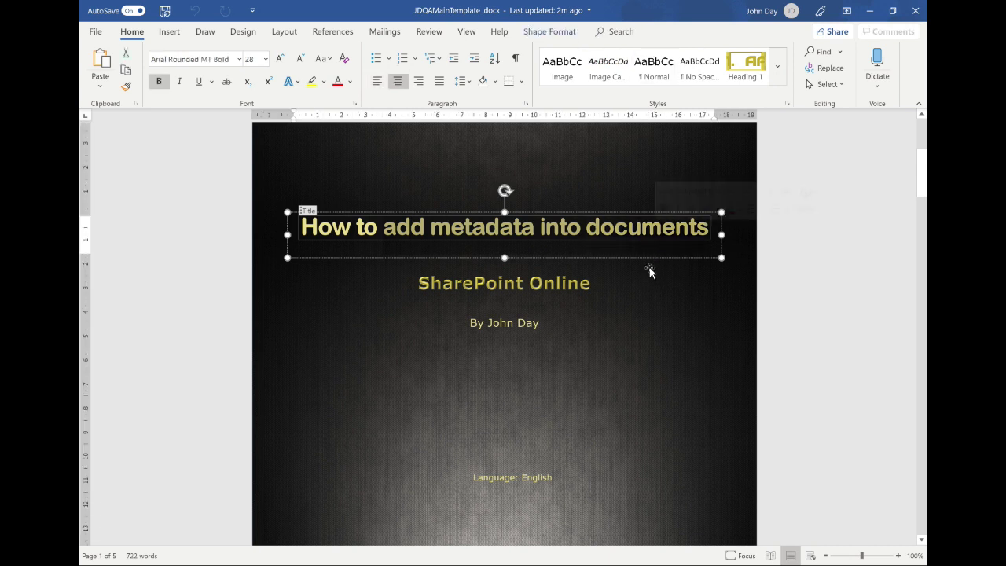
{"action": "type", "text": "How to do som"}
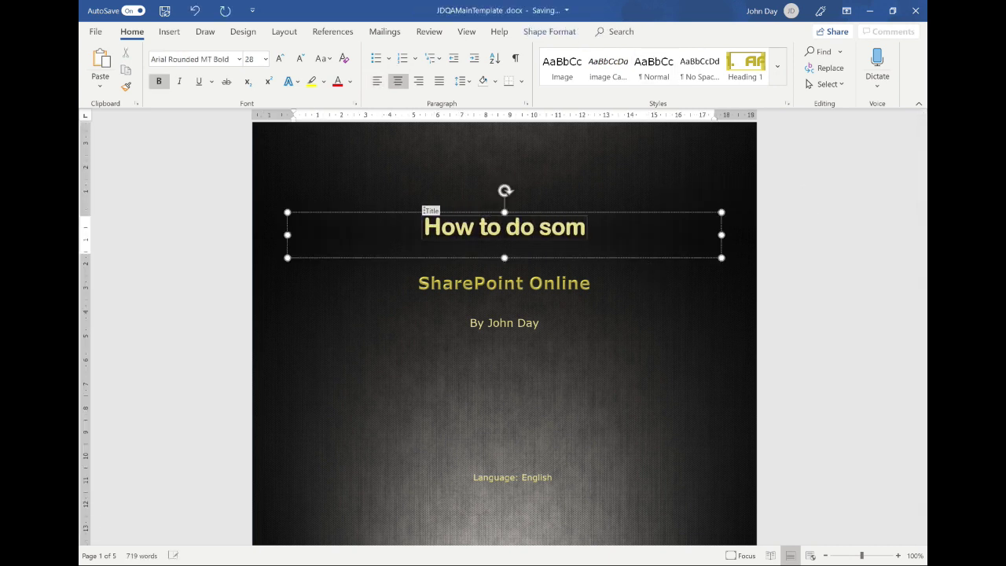
{"action": "type", "text": "ething interestong"}
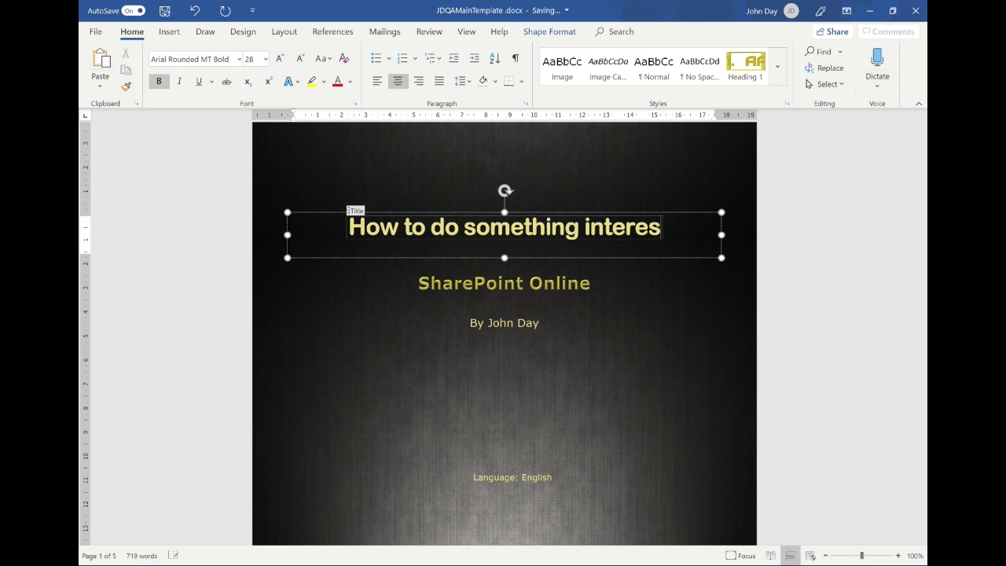
{"action": "key", "text": "BackSpace"}
{"action": "key", "text": "BackSpace"}
{"action": "key", "text": "BackSpace"}
{"action": "type", "text": "ing"}
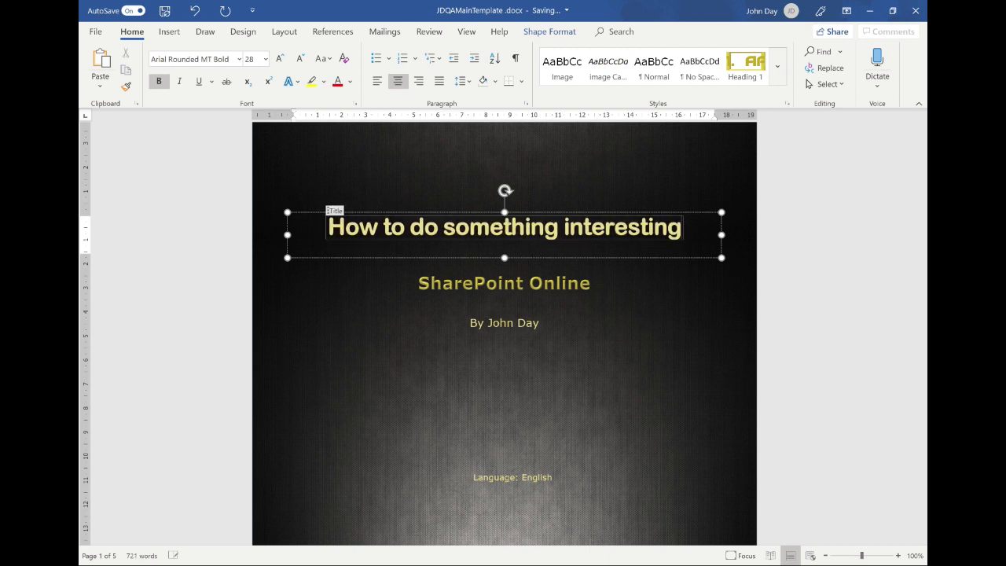
{"action": "left_click", "coordinate": [730, 322]}
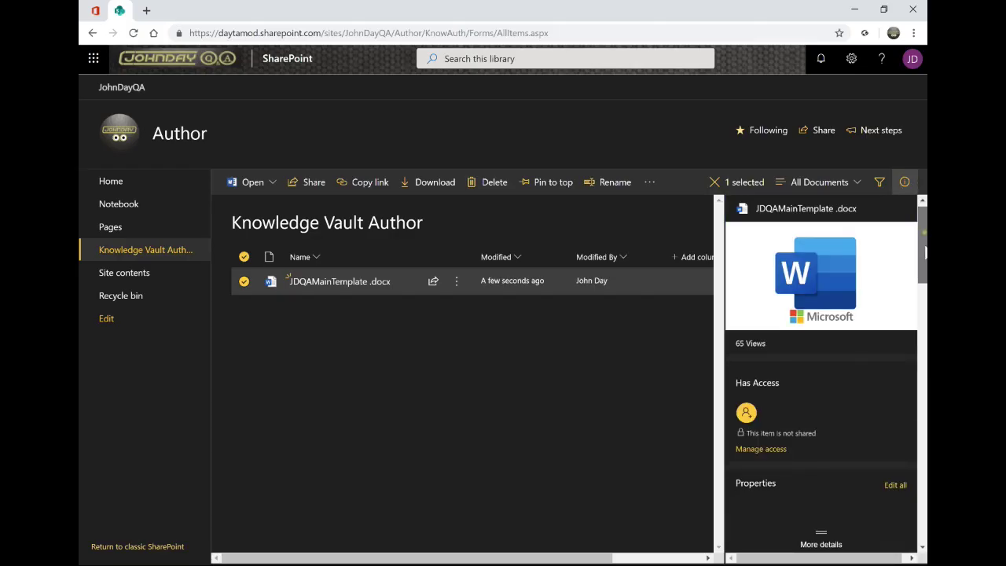
{"action": "scroll", "coordinate": [925, 286], "scroll_direction": "down", "scroll_amount": 3}
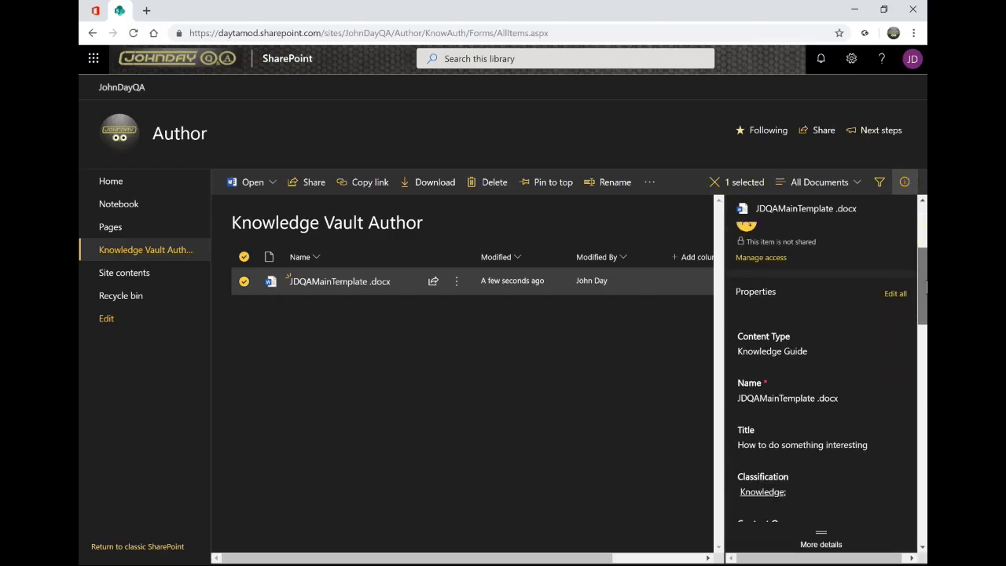
{"action": "scroll", "coordinate": [925, 286], "scroll_direction": "down", "scroll_amount": 3}
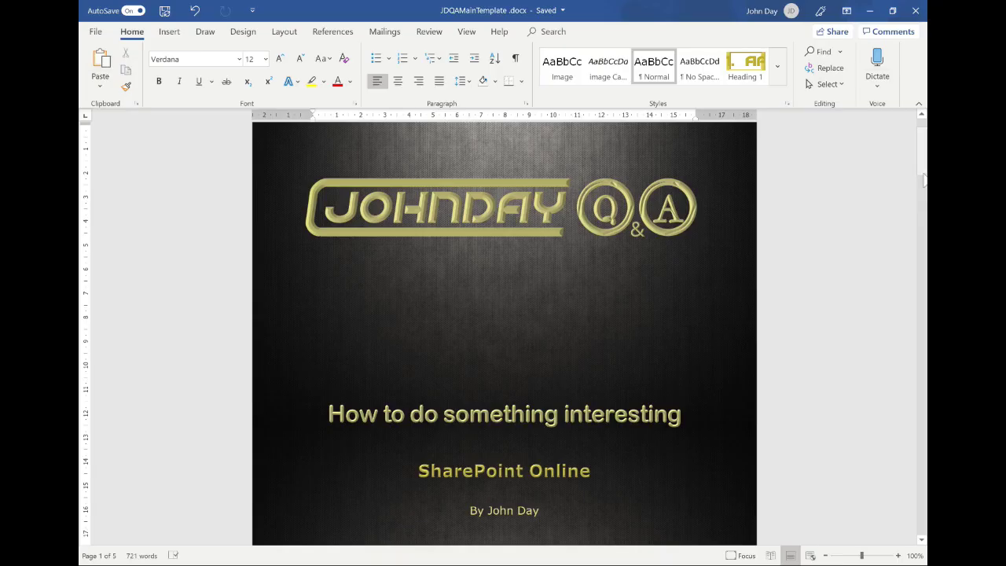
{"action": "left_click_drag", "start_coordinate": [923, 169], "coordinate": [908, 503]}
Insert Programme Code and Title document-property fields into the last-page footer text box
{"action": "left_click", "coordinate": [504, 440]}
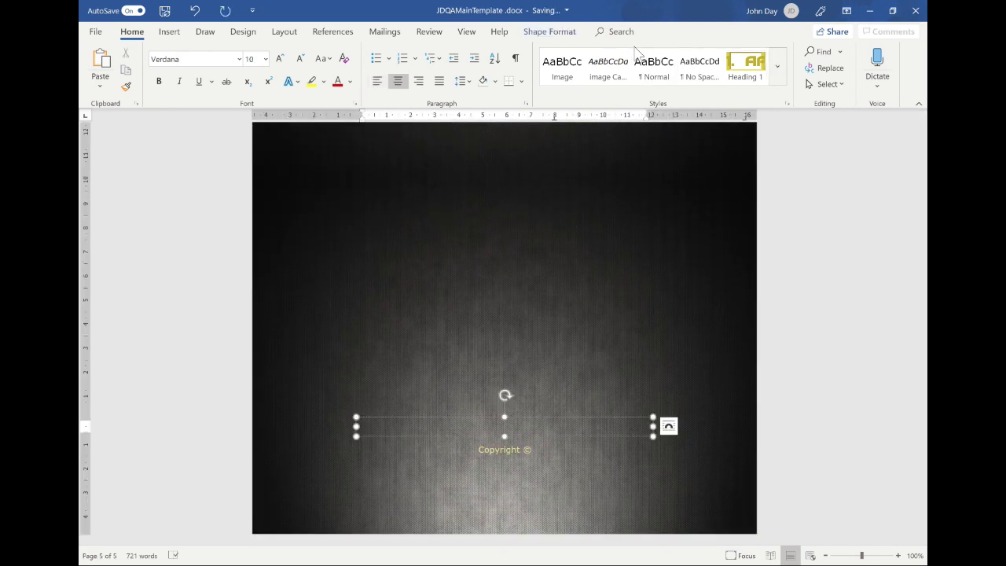
{"action": "left_click", "coordinate": [169, 32]}
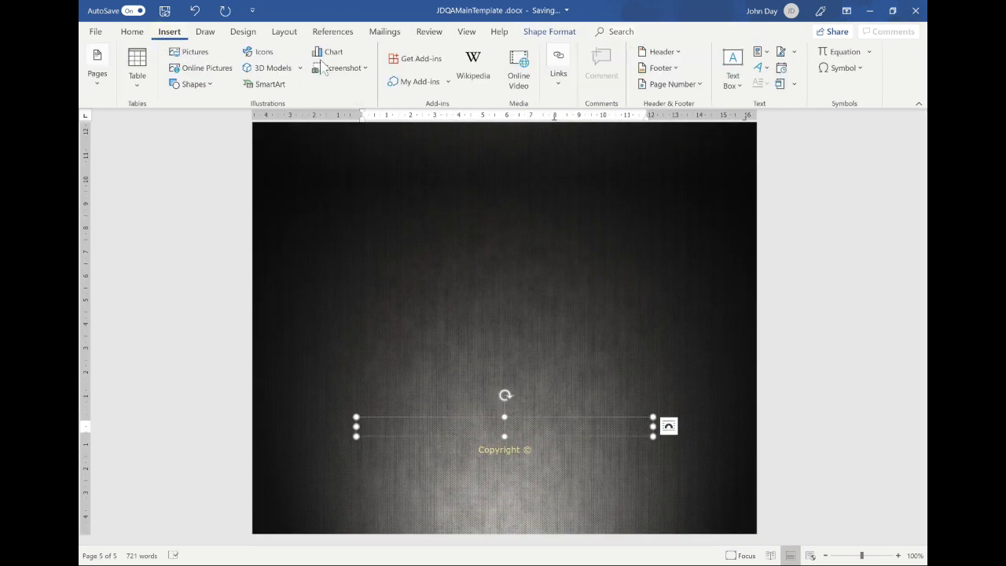
{"action": "left_click", "coordinate": [770, 49]}
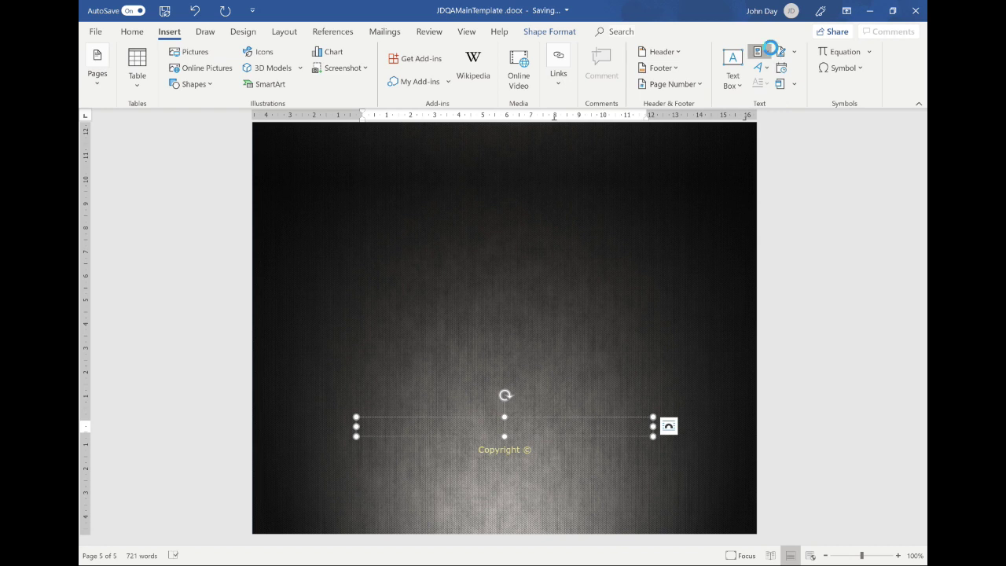
{"action": "left_click", "coordinate": [780, 84]}
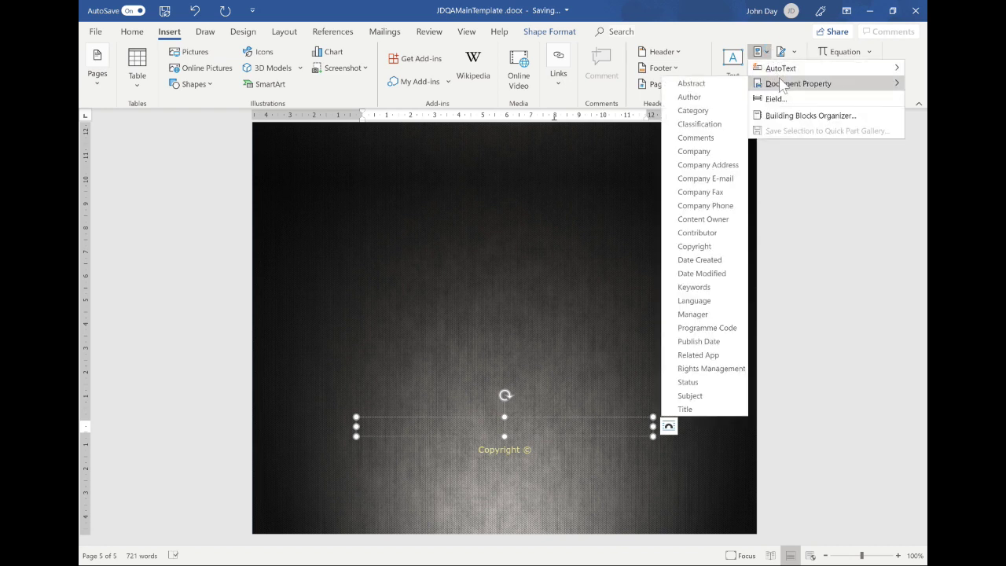
{"action": "left_click", "coordinate": [707, 328]}
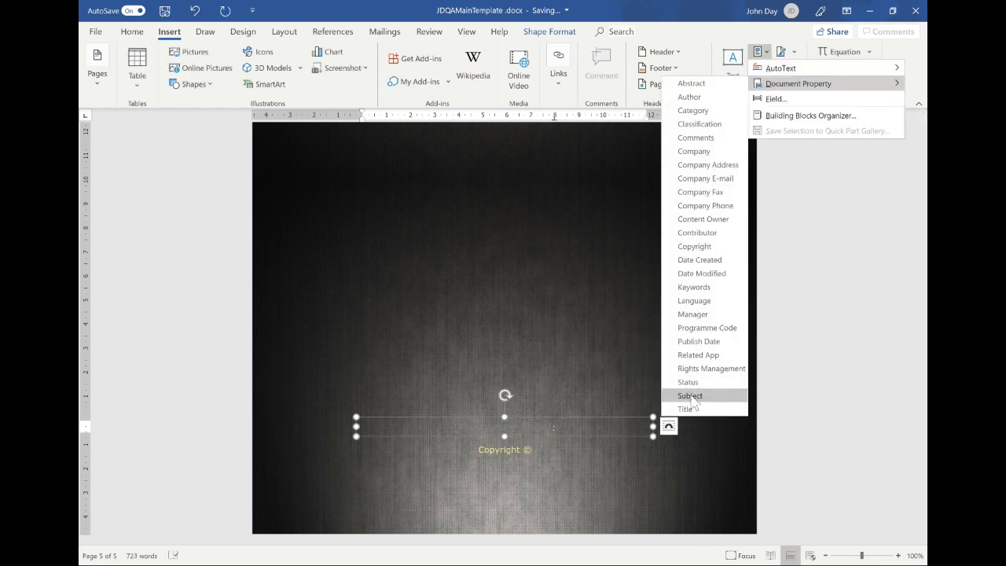
{"action": "left_click", "coordinate": [685, 404]}
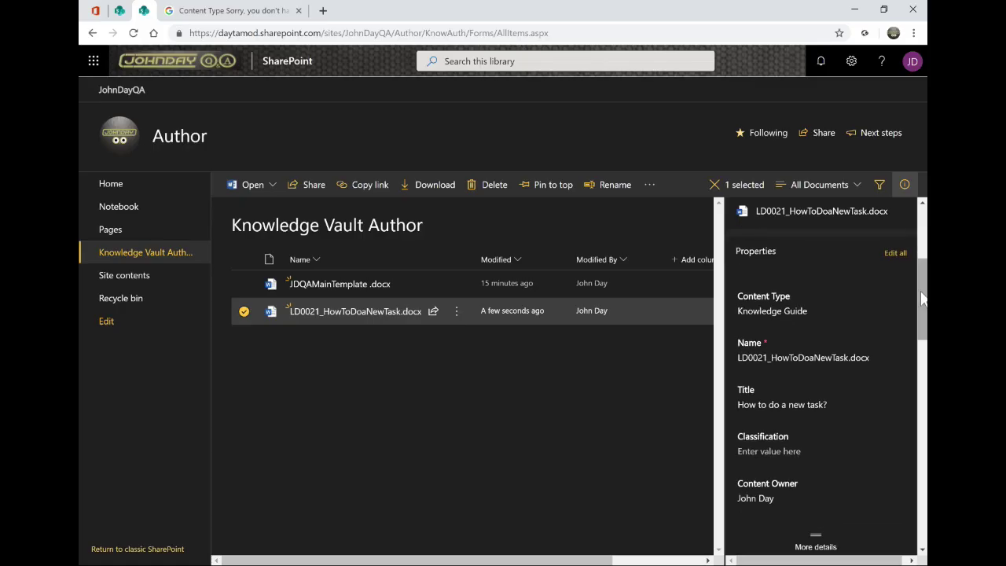
Set the Classification value to 'ToDo'
{"action": "left_click_drag", "start_coordinate": [923, 296], "coordinate": [923, 326]}
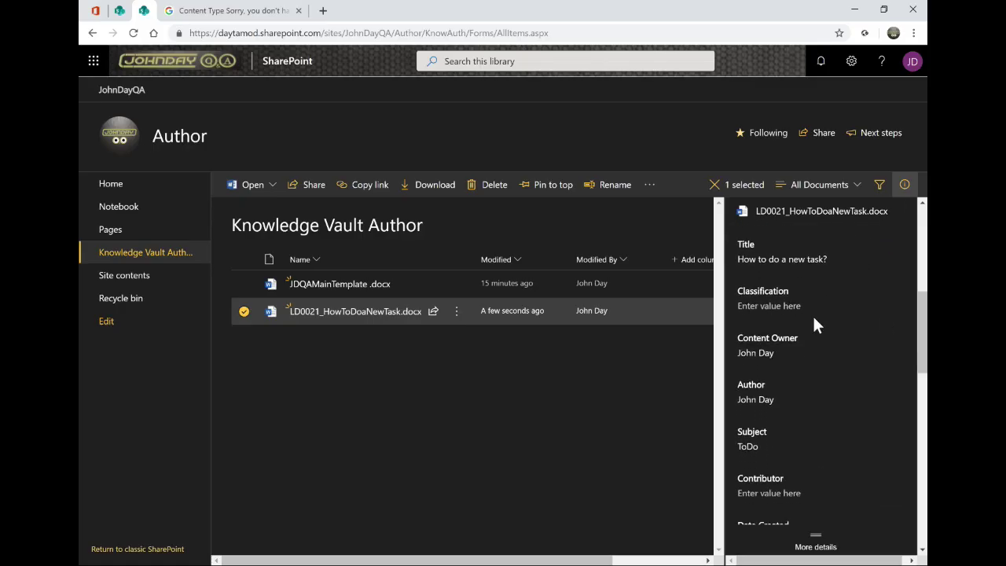
{"action": "left_click", "coordinate": [780, 307]}
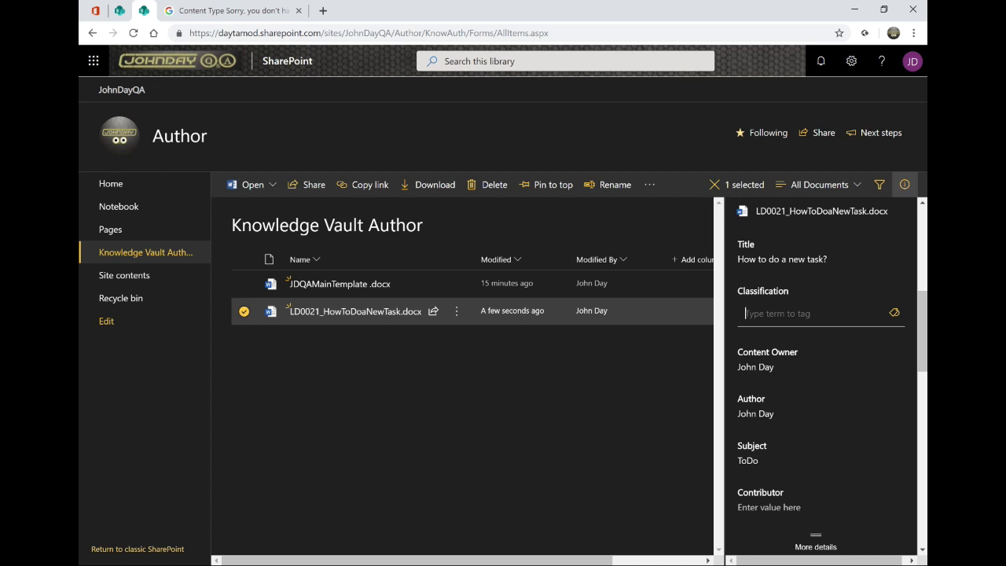
{"action": "type", "text": "To"}
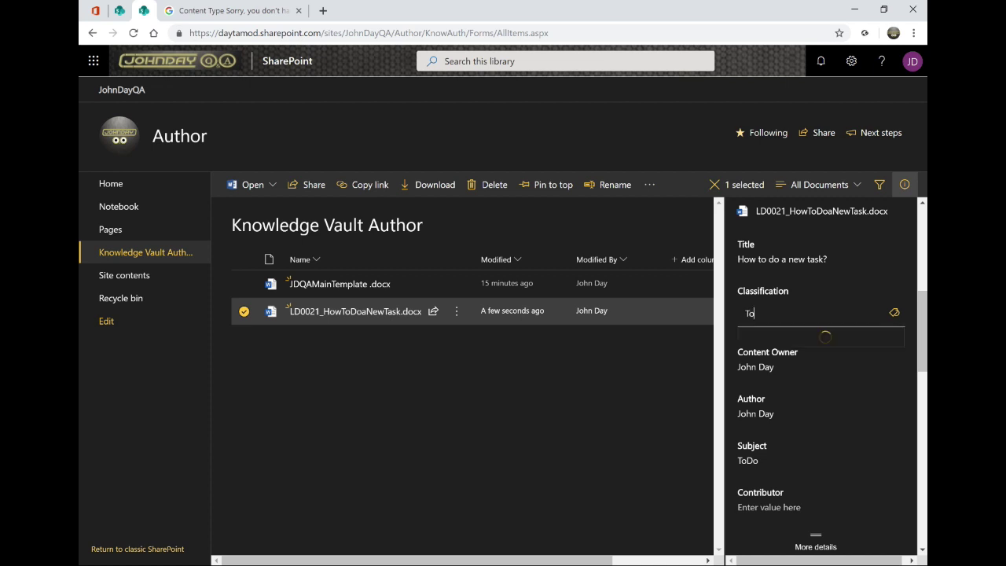
{"action": "type", "text": "Do"}
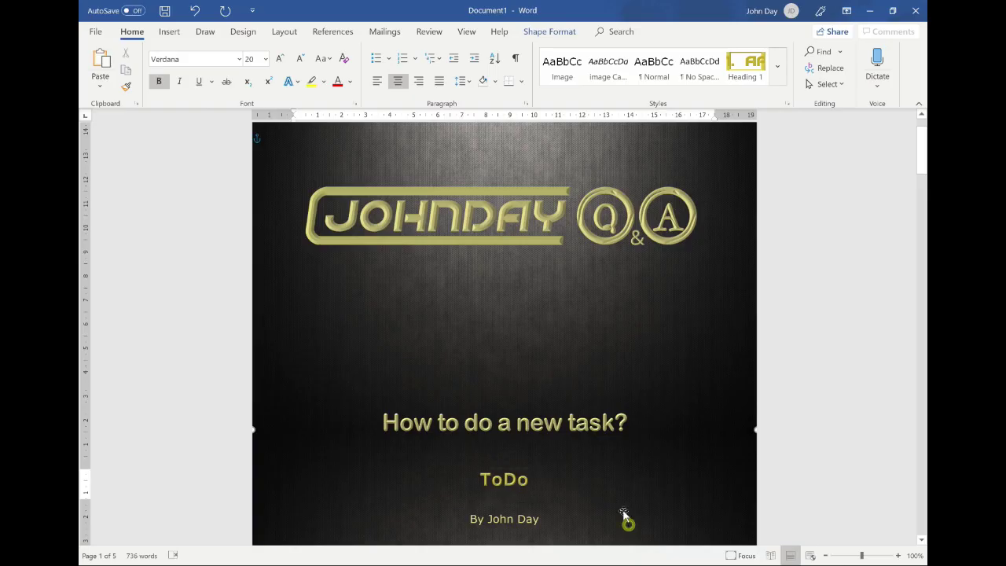
{"action": "scroll", "coordinate": [615, 482], "scroll_direction": "down", "scroll_amount": 3}
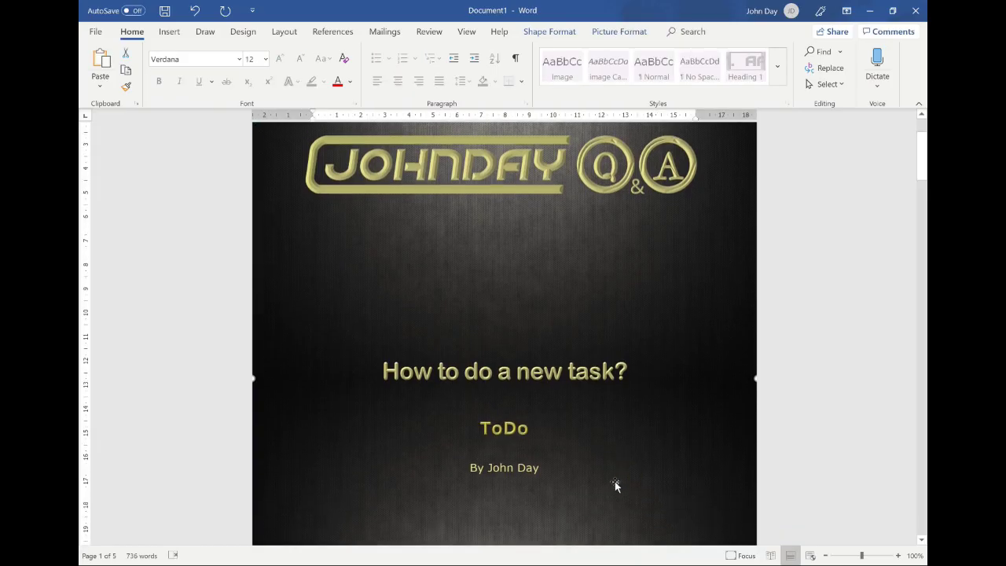
{"action": "scroll", "coordinate": [554, 491], "scroll_direction": "down", "scroll_amount": 3}
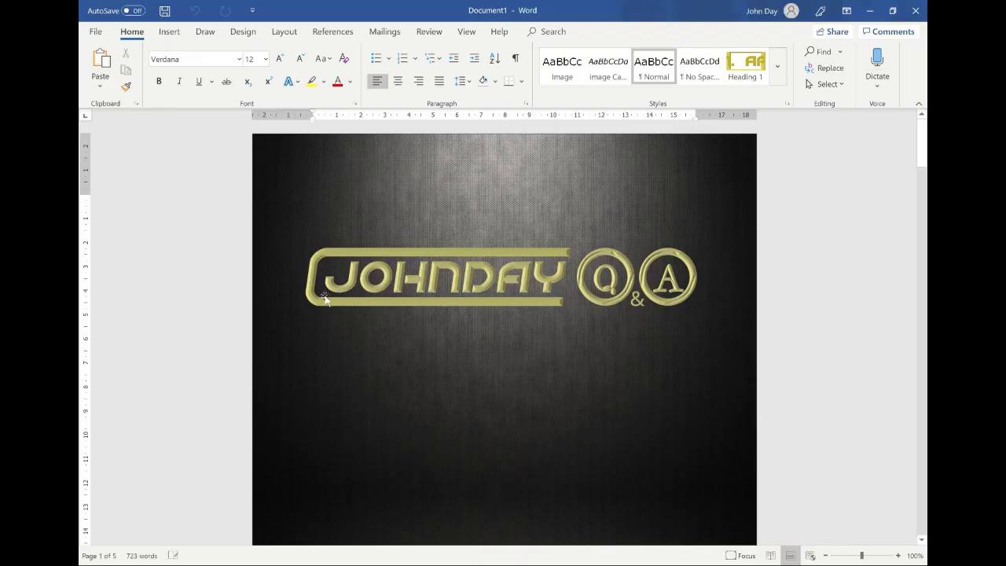
Fill the cover with title 'How to do a new task?' and subject 'ToDo'
{"action": "scroll", "coordinate": [471, 400], "scroll_direction": "down", "scroll_amount": 2}
{"action": "left_click", "coordinate": [523, 434]}
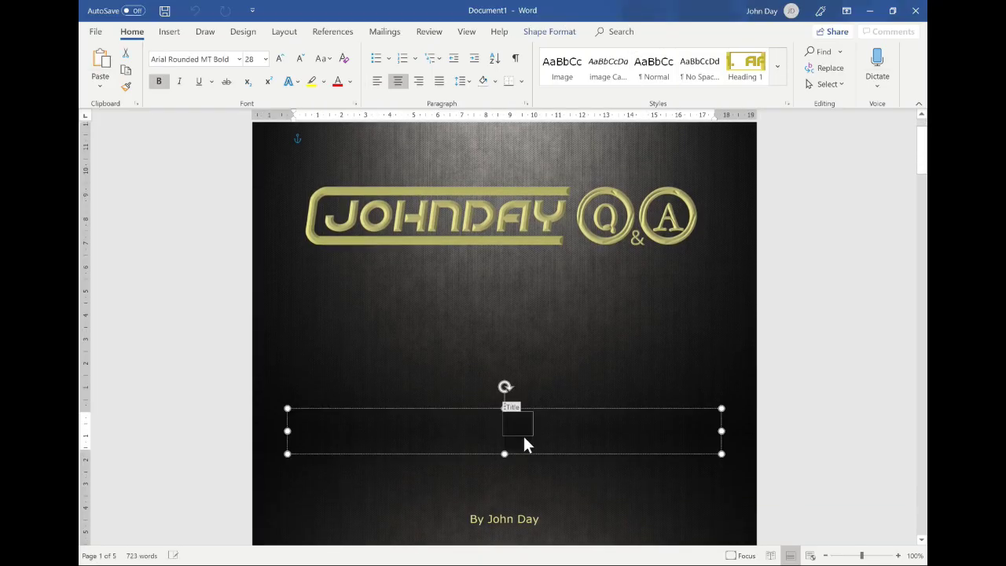
{"action": "type", "text": "How to"}
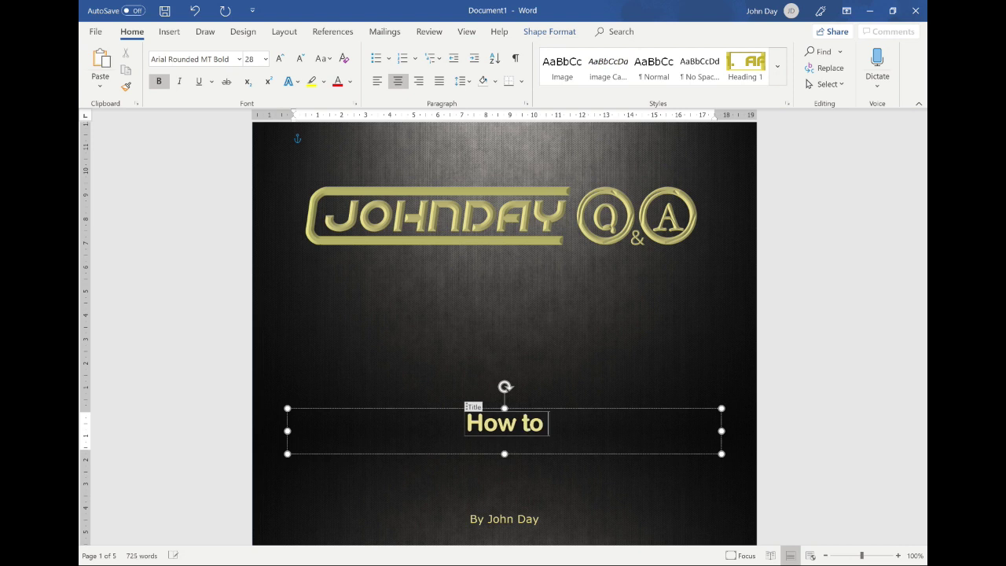
{"action": "type", "text": " do a new "}
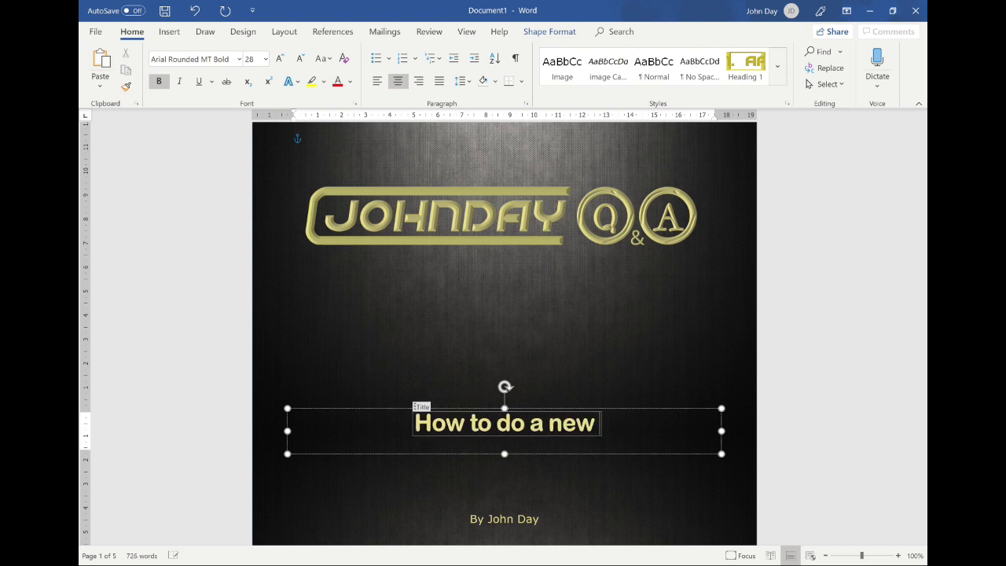
{"action": "type", "text": "task?"}
{"action": "left_click", "coordinate": [514, 478]}
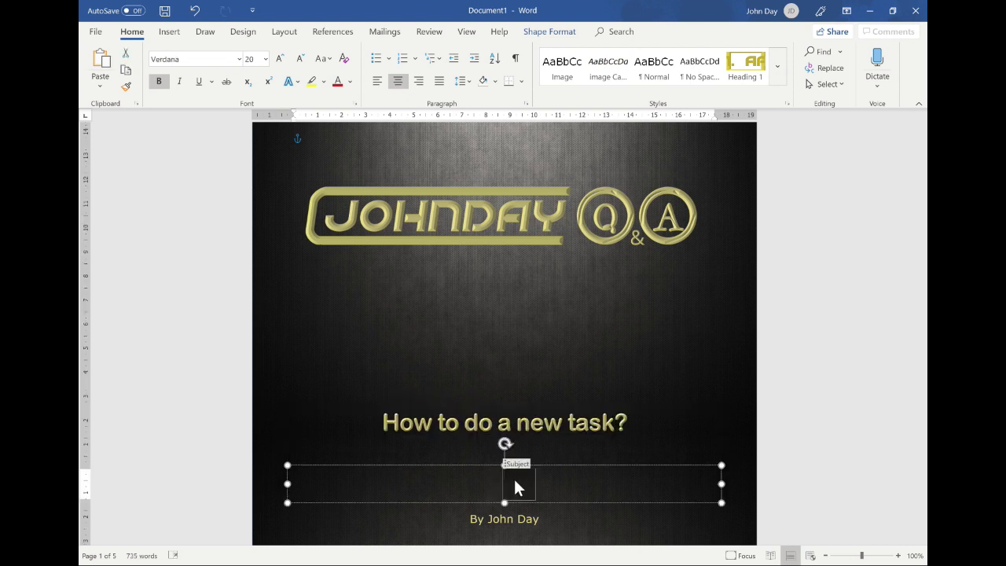
{"action": "type", "text": "ToDo"}
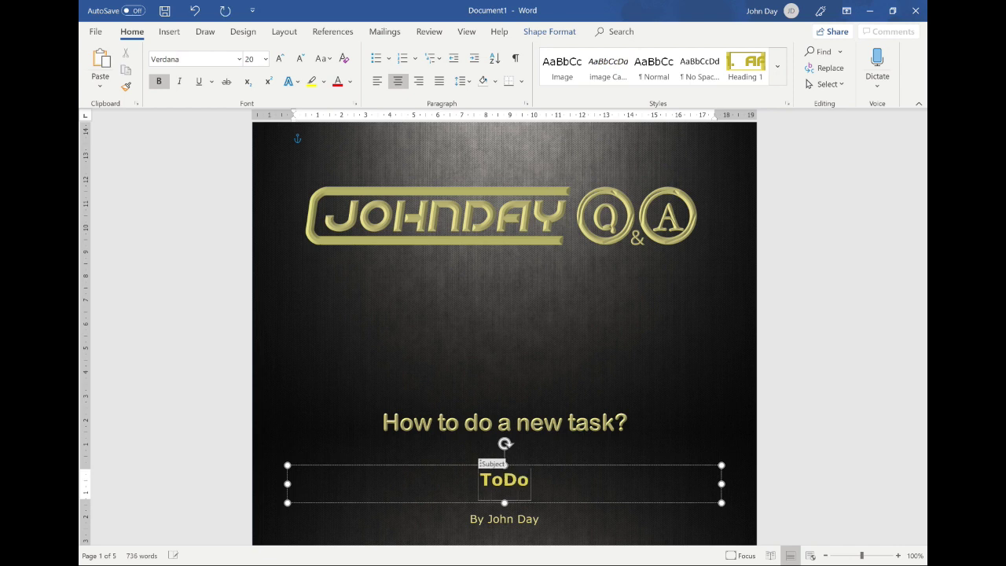
{"action": "left_click", "coordinate": [627, 524]}
Keep Language as English, complete the footer code as LD0021, and close the saved document
{"action": "scroll", "coordinate": [614, 478], "scroll_direction": "down", "scroll_amount": 3}
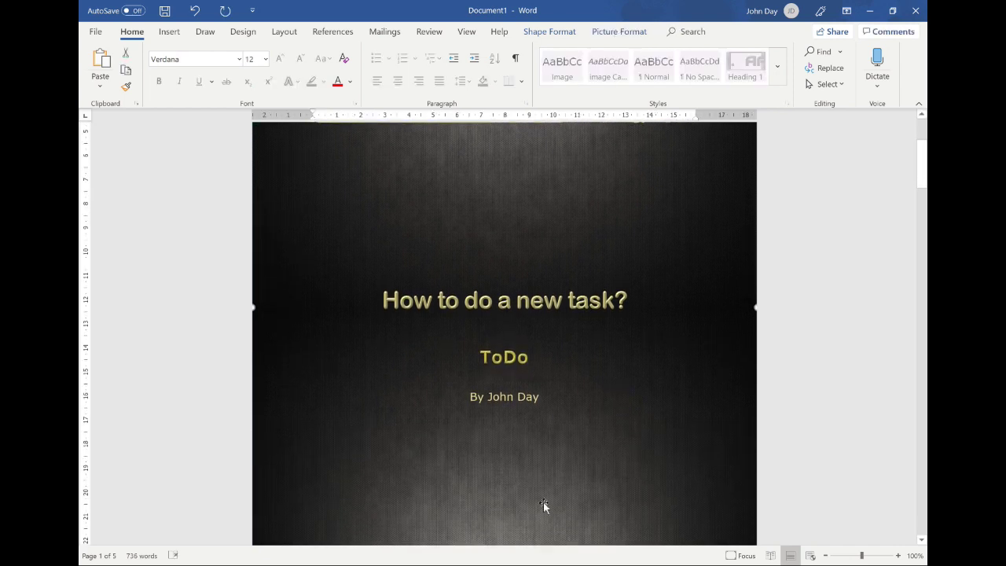
{"action": "scroll", "coordinate": [546, 499], "scroll_direction": "down", "scroll_amount": 3}
{"action": "left_click", "coordinate": [536, 428]}
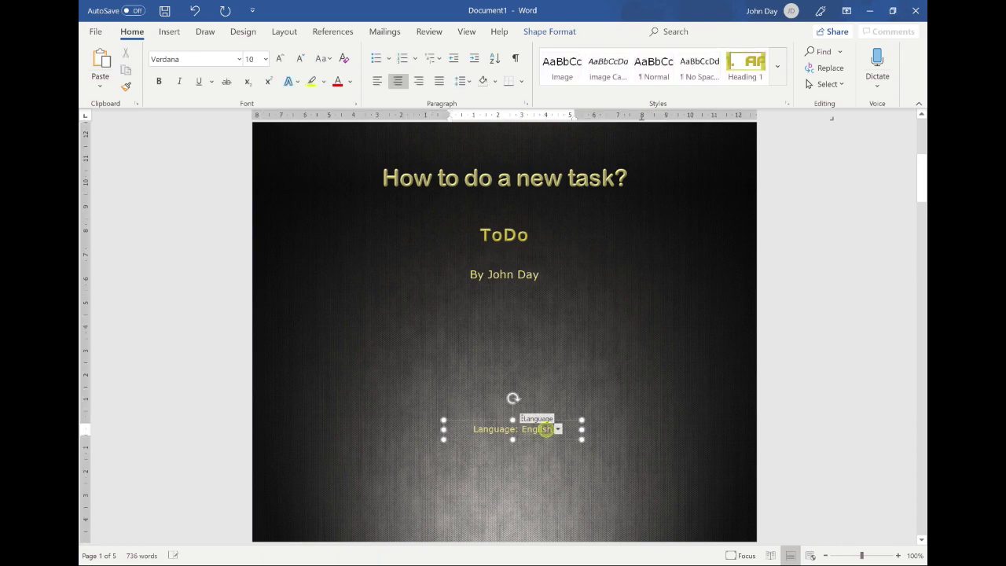
{"action": "left_click", "coordinate": [602, 433]}
{"action": "left_click", "coordinate": [921, 432]}
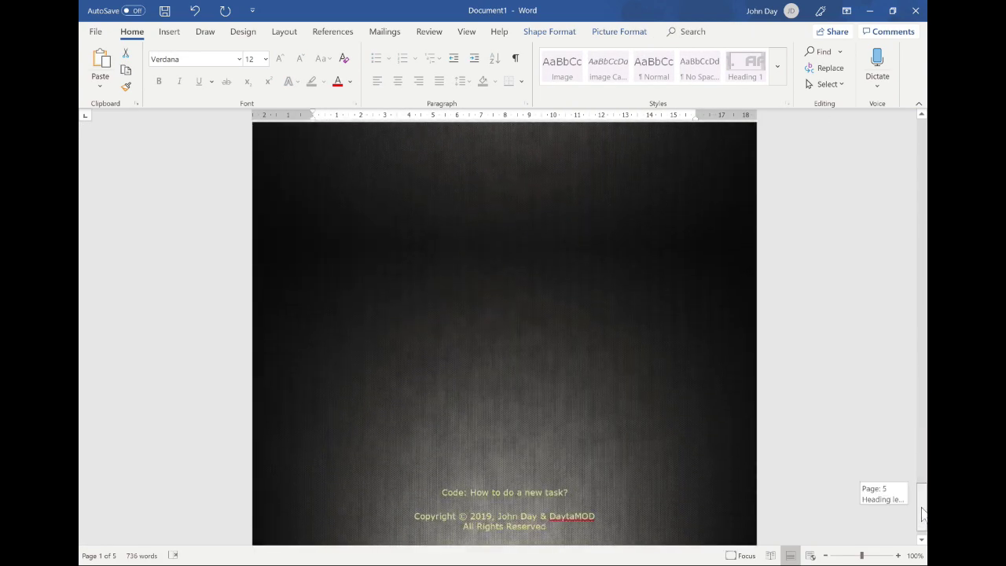
{"action": "left_click", "coordinate": [504, 426]}
{"action": "type", "text": "0021: How to do a new task?"}
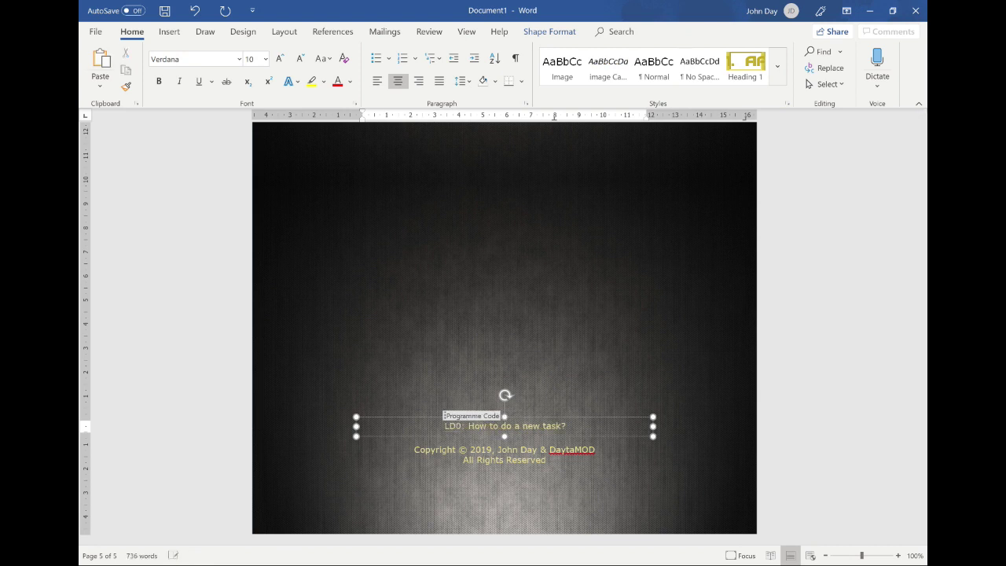
{"action": "left_click", "coordinate": [514, 485]}
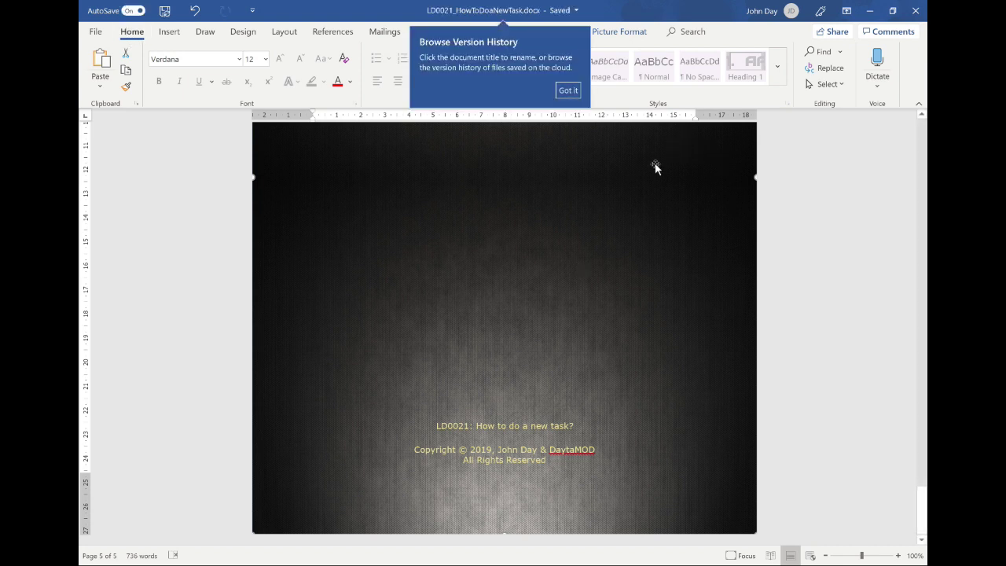
{"action": "left_click", "coordinate": [570, 91]}
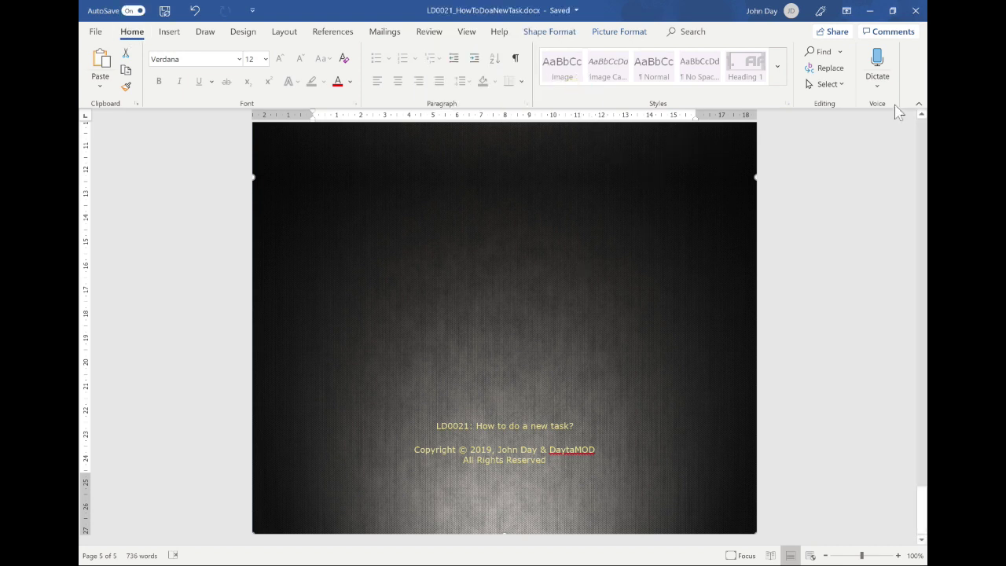
{"action": "left_click", "coordinate": [915, 10]}
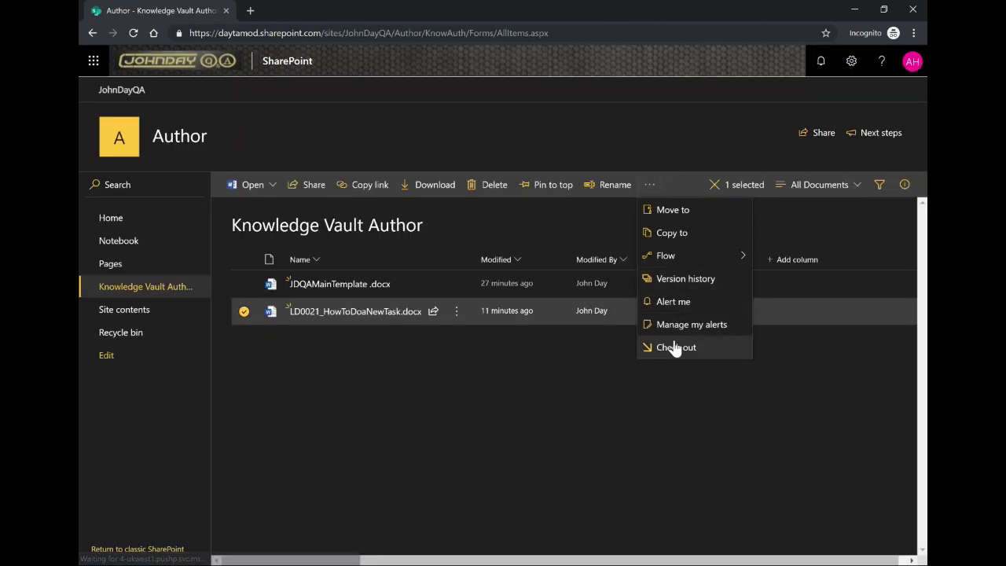
Check in LD0021_HowToDoaNewTask.docx as minor version 3.1, commenting that proofreading is complete
{"action": "left_click", "coordinate": [675, 345]}
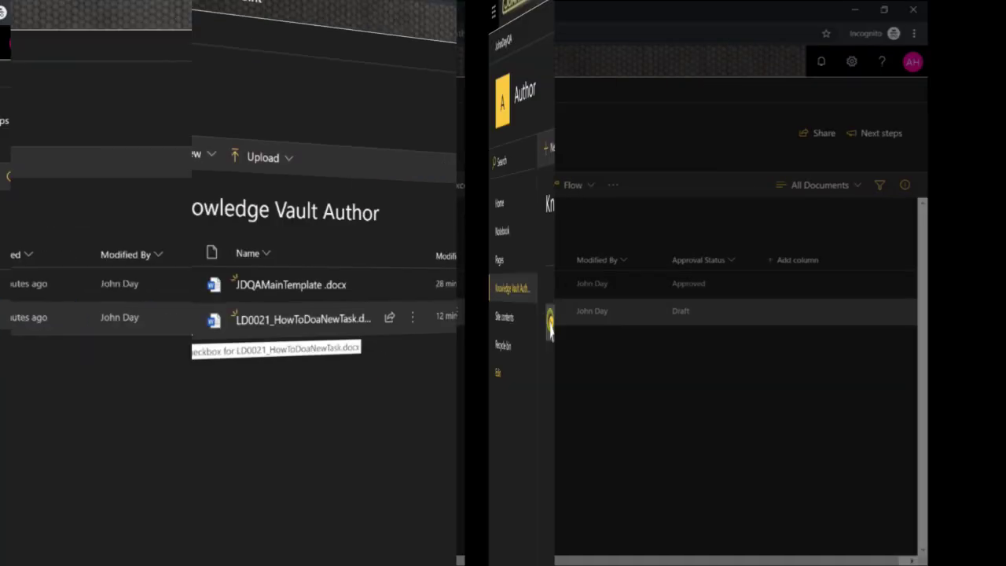
{"action": "left_click", "coordinate": [242, 311]}
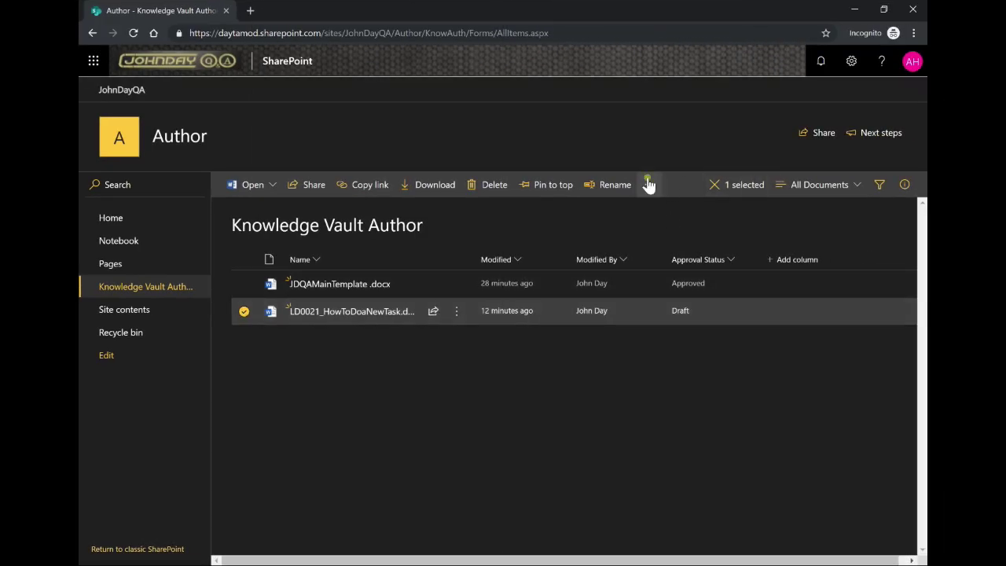
{"action": "left_click", "coordinate": [648, 184]}
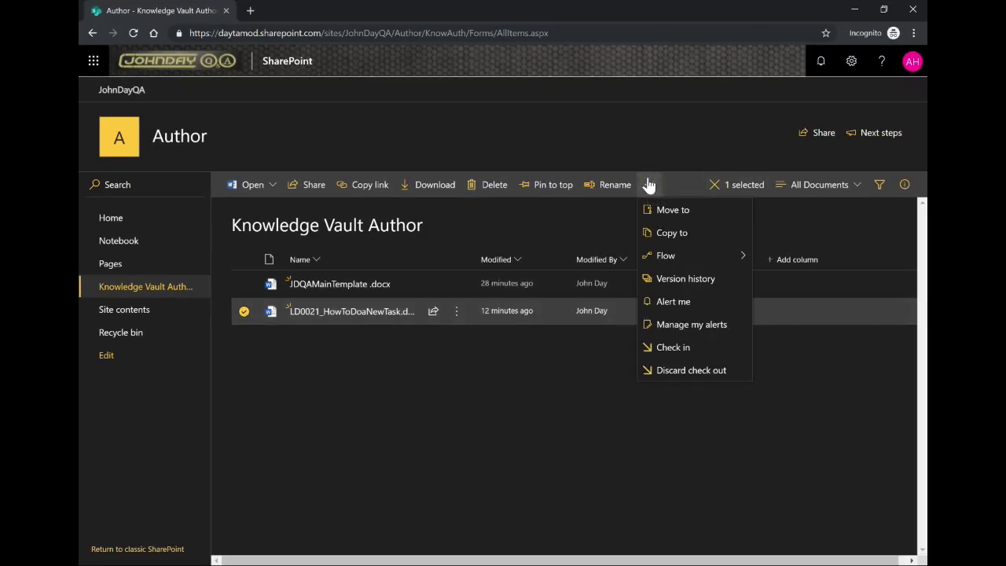
{"action": "left_click", "coordinate": [670, 347]}
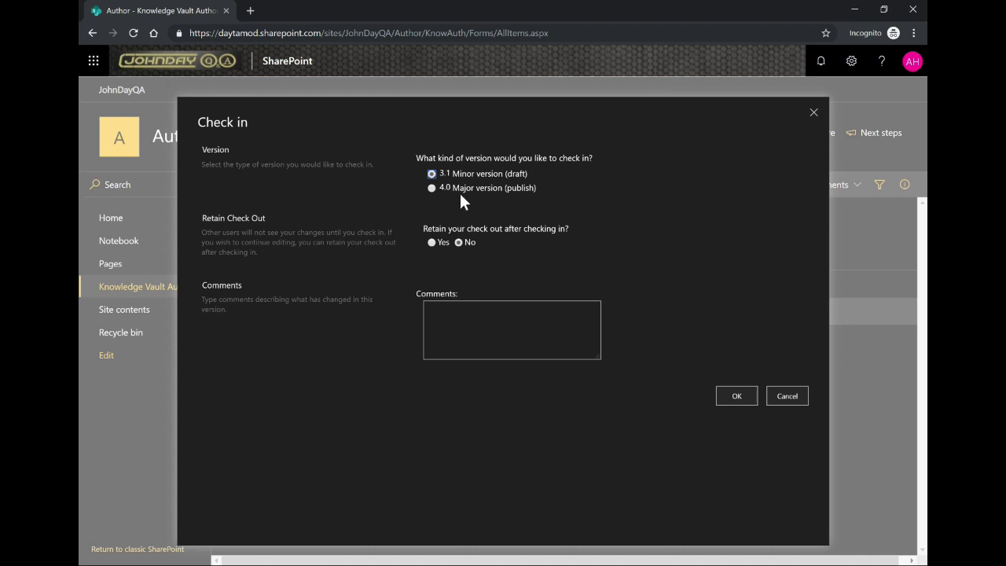
{"action": "left_click", "coordinate": [428, 308]}
{"action": "type", "text": "Proof read complet"}
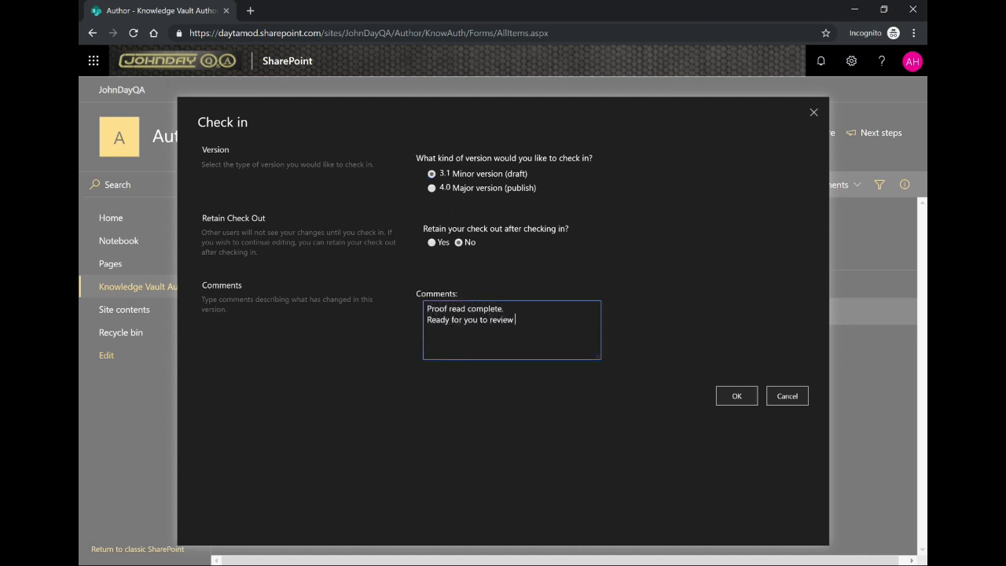
{"action": "type", "text": "e."}
{"action": "double_click", "coordinate": [470, 319]}
{"action": "type", "text": "John Day"}
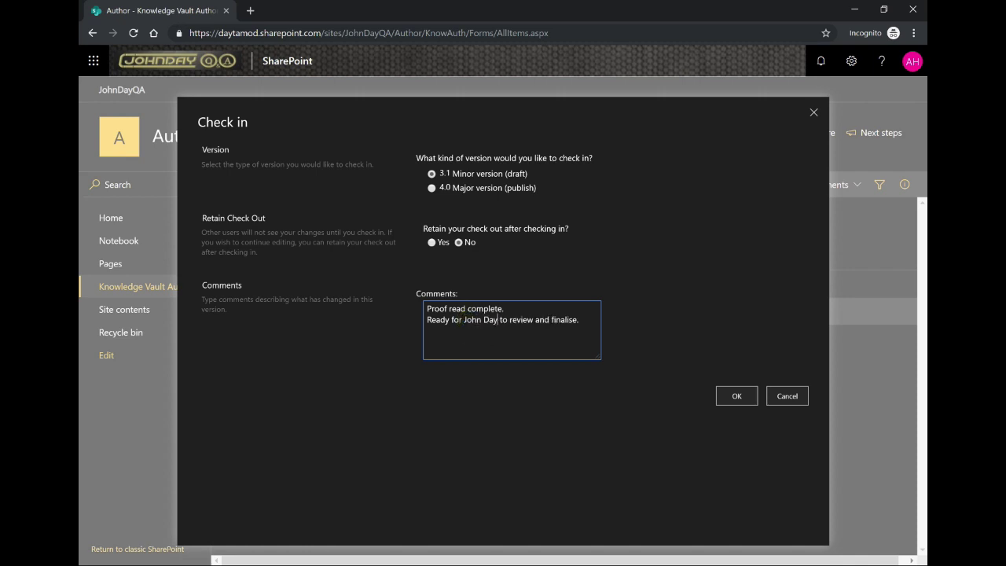
{"action": "left_click", "coordinate": [734, 395]}
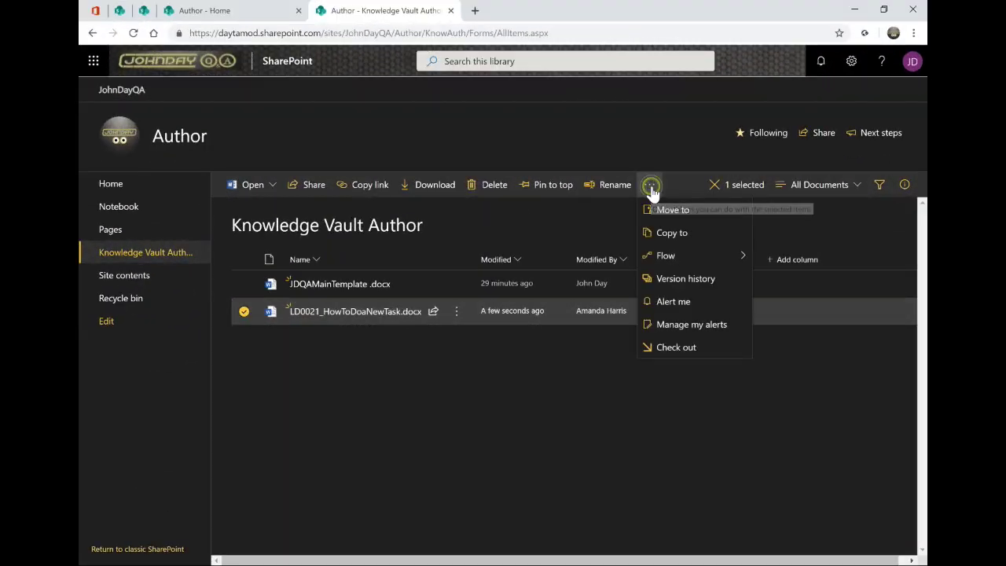
Check the version history, check the guide out, and choose major version 4.0 for check-in
{"action": "left_click", "coordinate": [676, 281]}
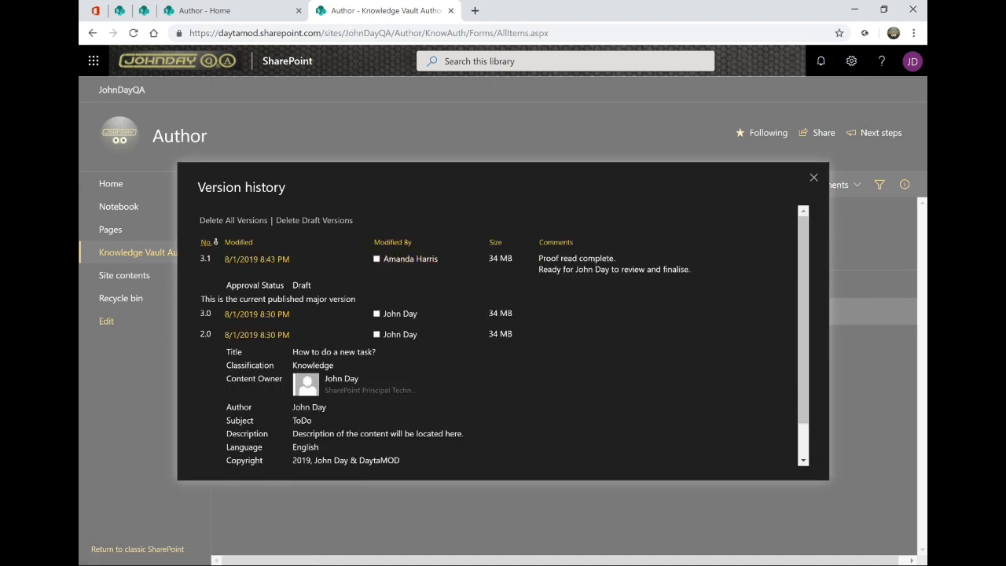
{"action": "key", "text": "Escape"}
{"action": "left_click", "coordinate": [649, 184]}
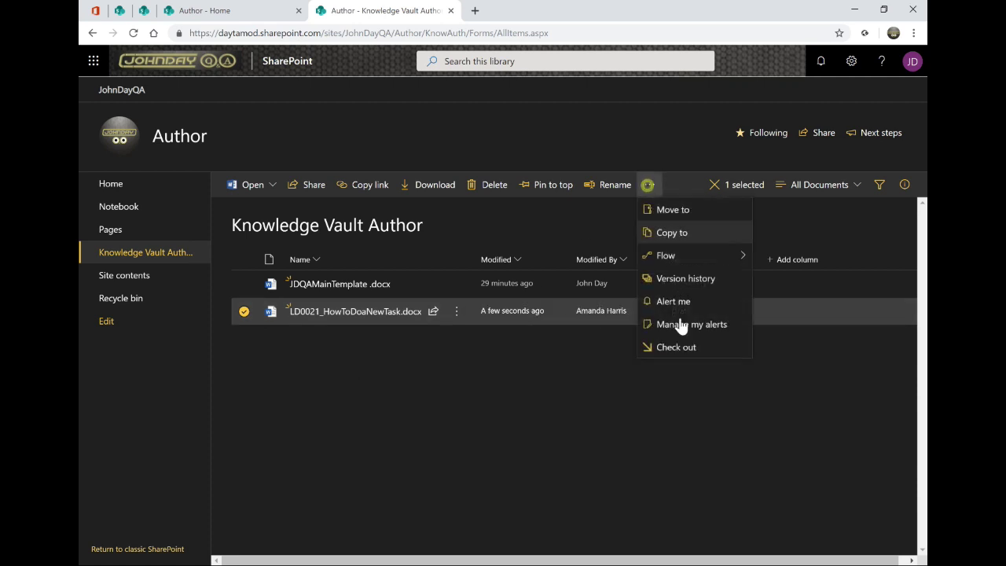
{"action": "left_click", "coordinate": [678, 355]}
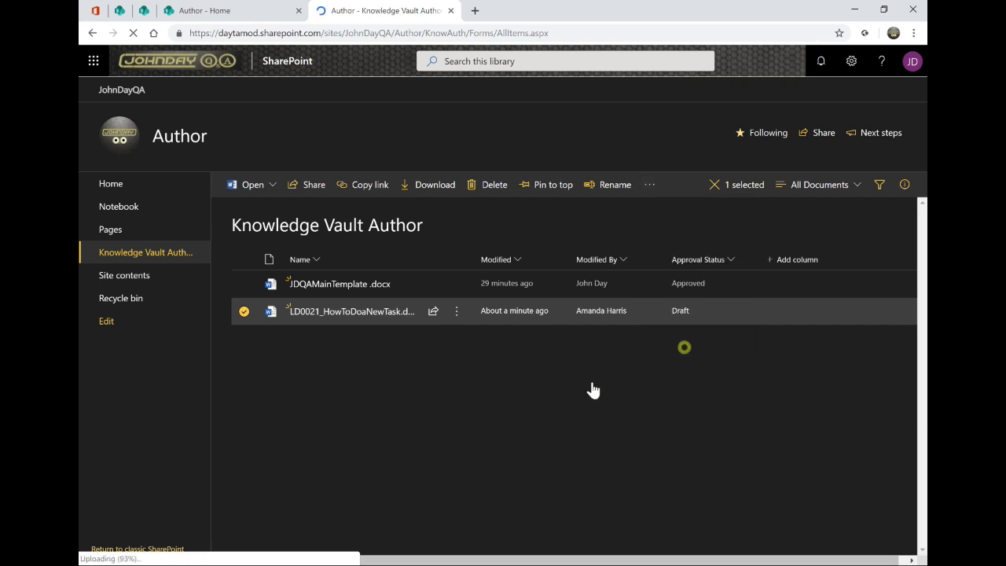
{"action": "left_click", "coordinate": [431, 188]}
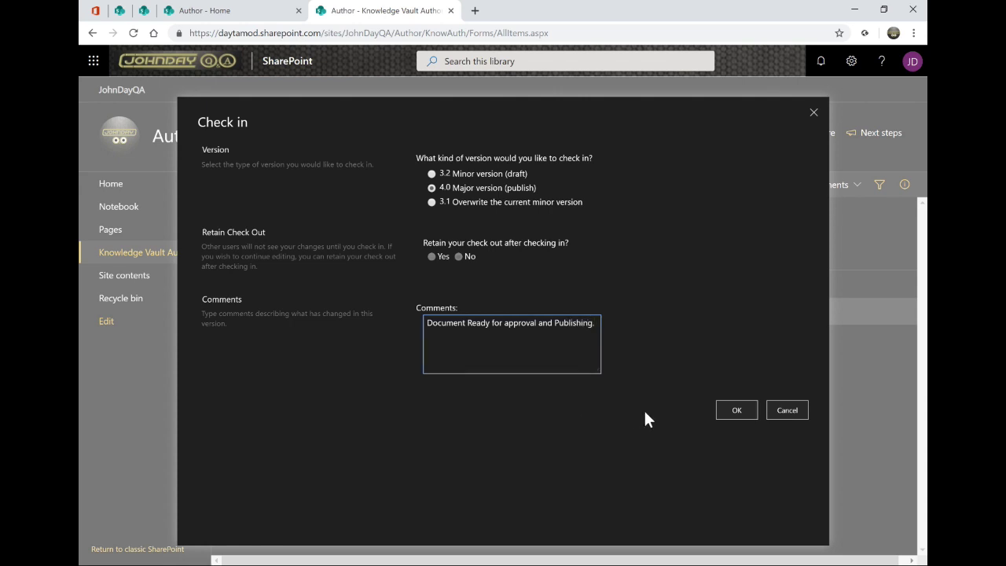
Confirm the 4.0 check-in and approve the guide with the comment 'Good to go.'
{"action": "left_click", "coordinate": [732, 407]}
{"action": "left_click", "coordinate": [458, 311]}
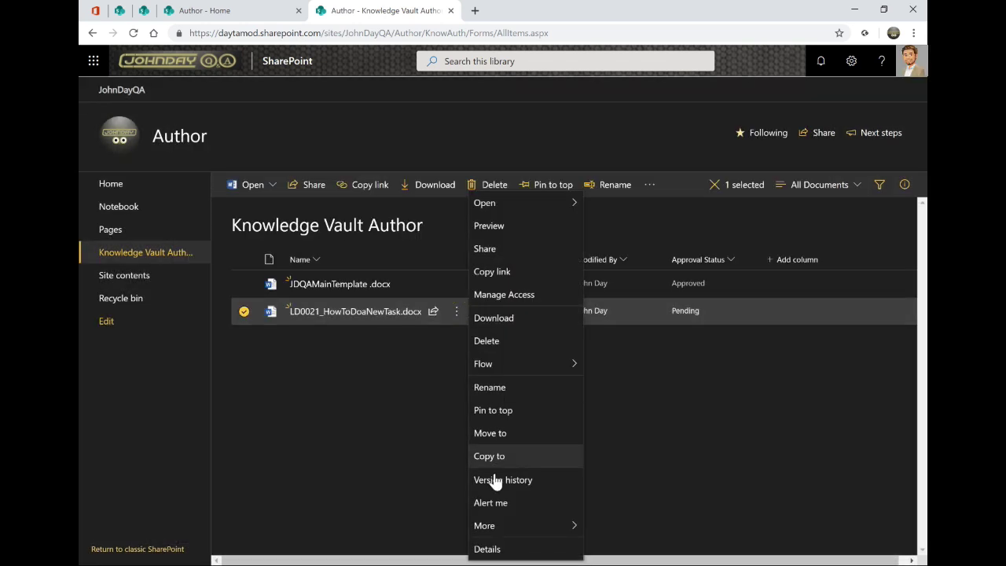
{"action": "mouse_move", "coordinate": [522, 528]}
{"action": "left_click", "coordinate": [619, 549]}
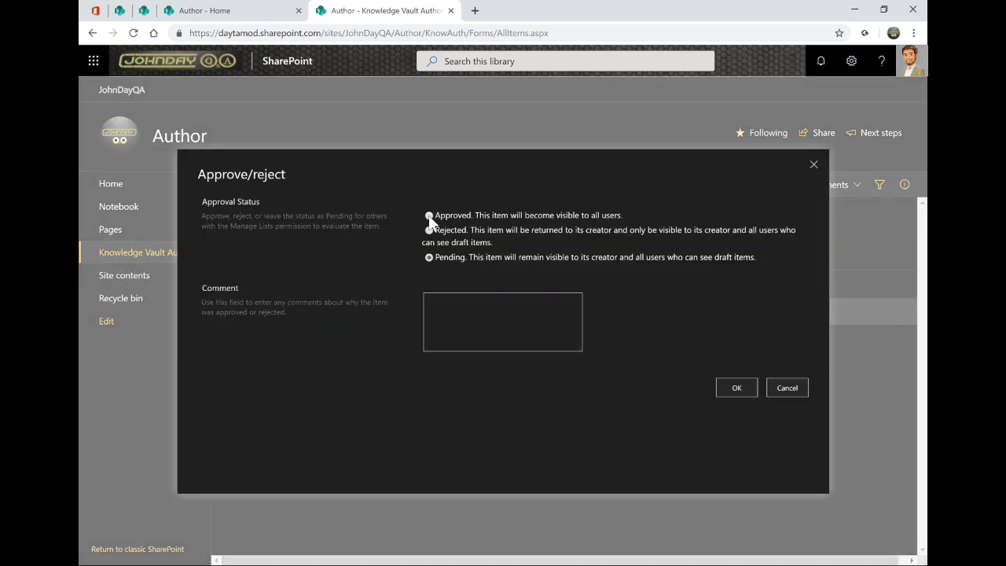
{"action": "left_click", "coordinate": [429, 215]}
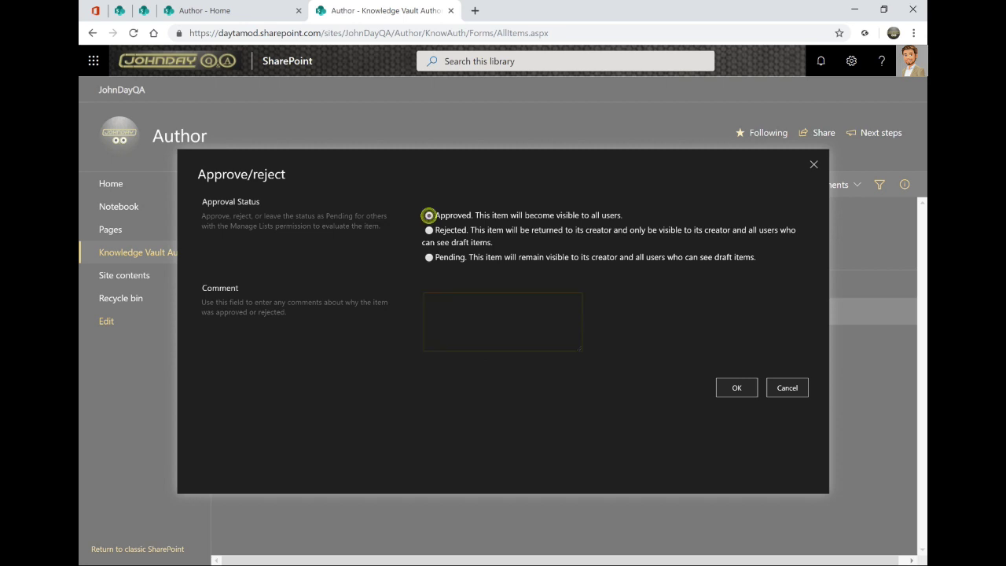
{"action": "left_click", "coordinate": [454, 313]}
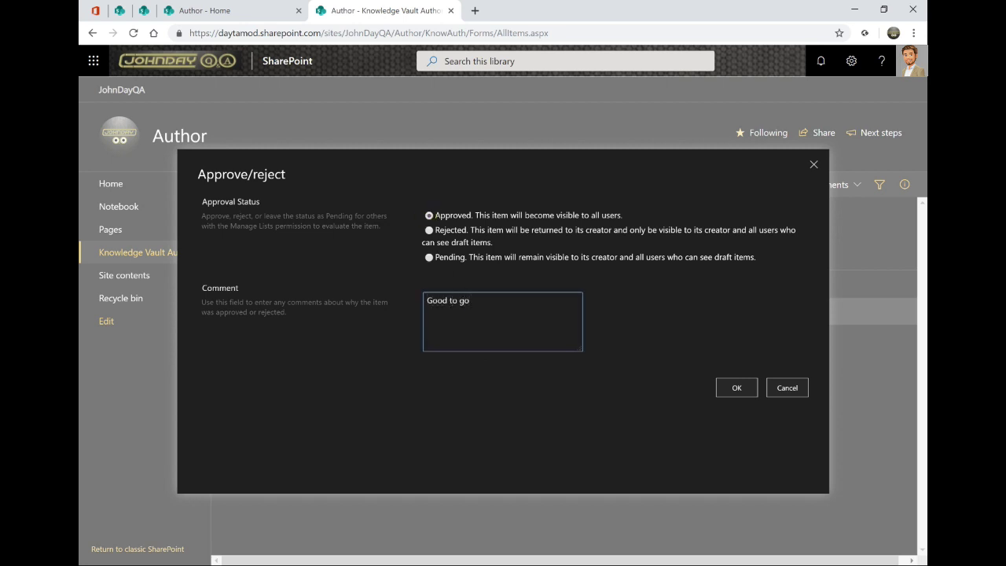
{"action": "left_click", "coordinate": [738, 386]}
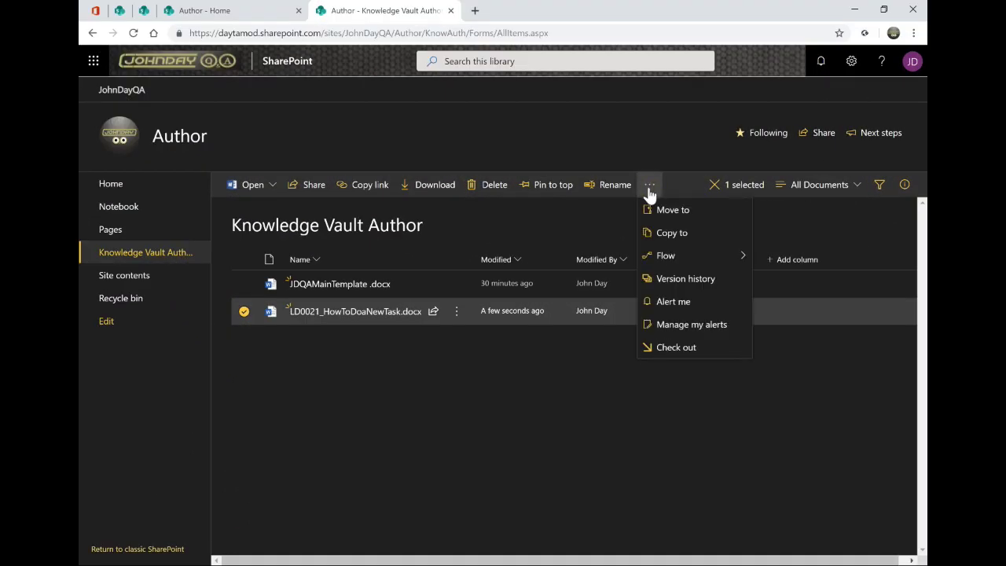
Run the 'Publish document to Knowledge Vault' flow on the guide, then go to the site home page
{"action": "left_click", "coordinate": [688, 258]}
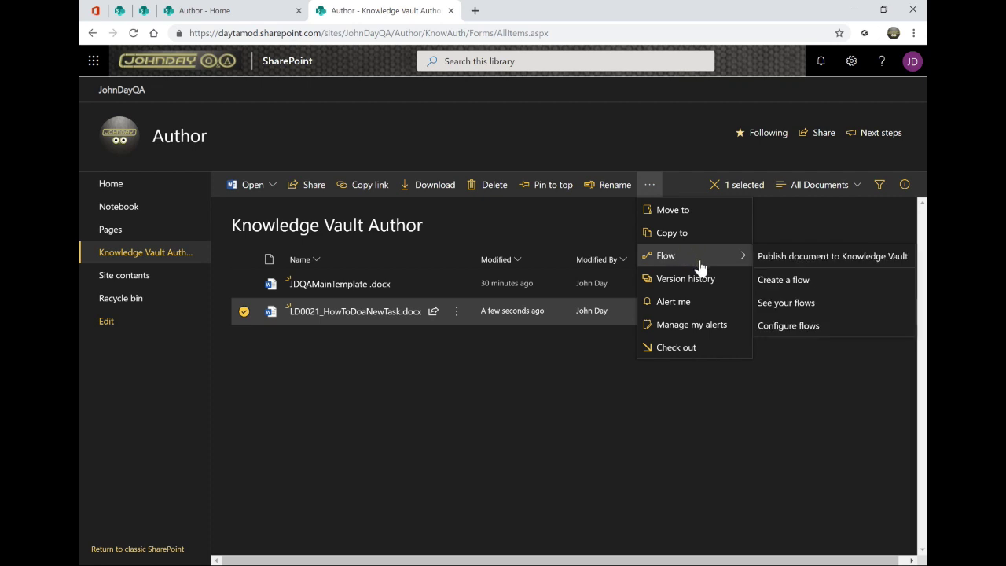
{"action": "left_click", "coordinate": [841, 260]}
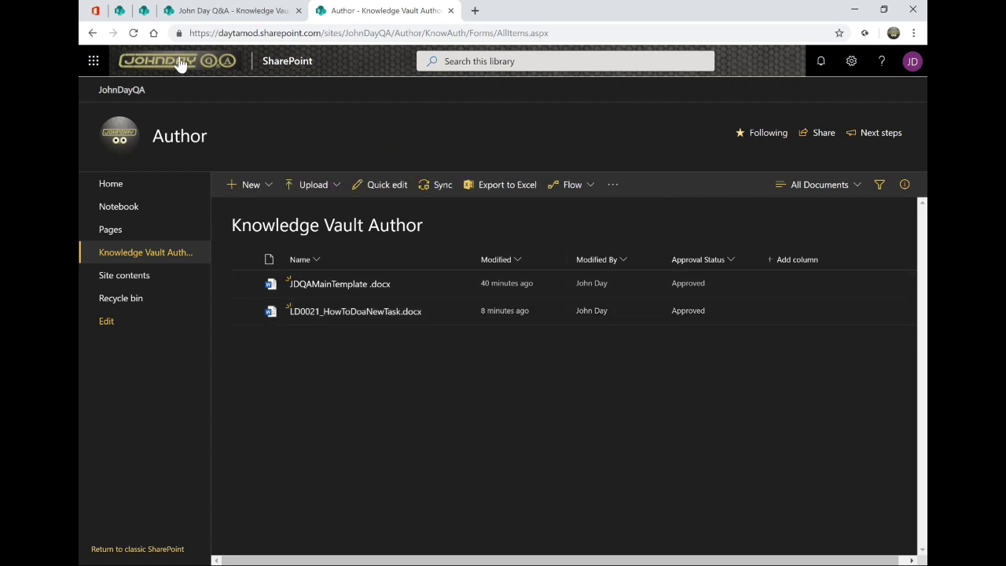
{"action": "left_click", "coordinate": [176, 62]}
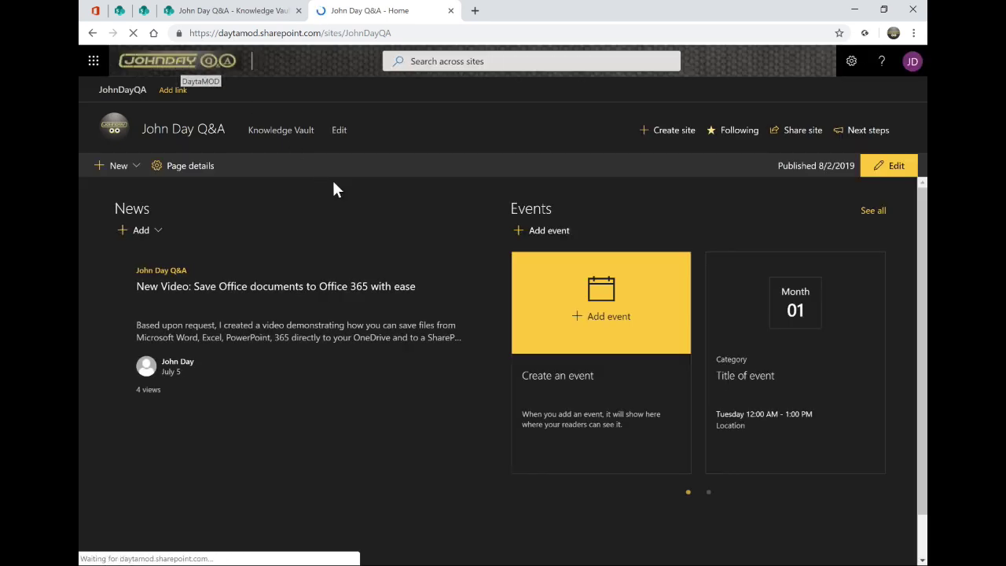
Open the Knowledge Vault library and expand Related App: Teams to find LD0021_HowToDoaNewTask.pdf
{"action": "left_click", "coordinate": [273, 133]}
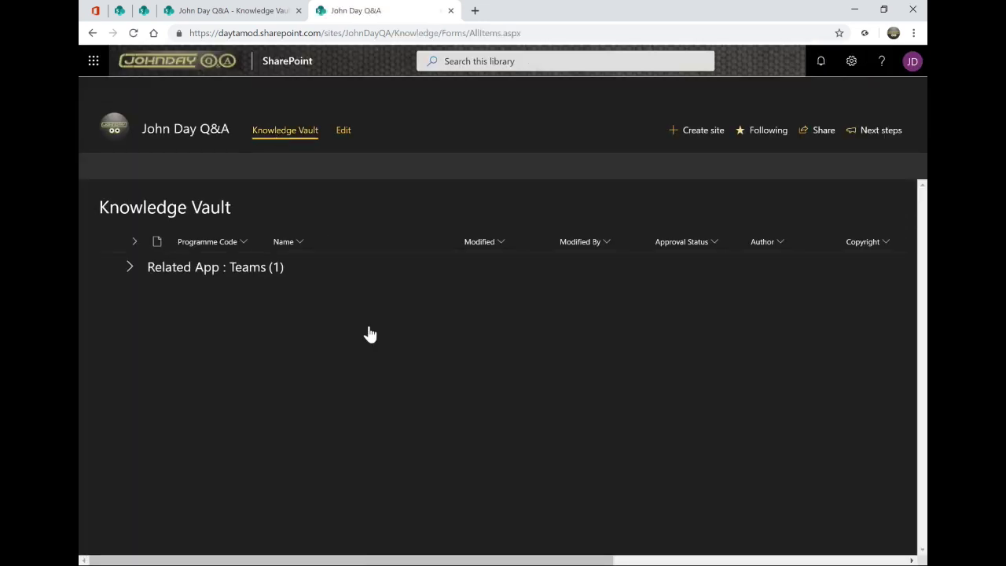
{"action": "left_click", "coordinate": [128, 265]}
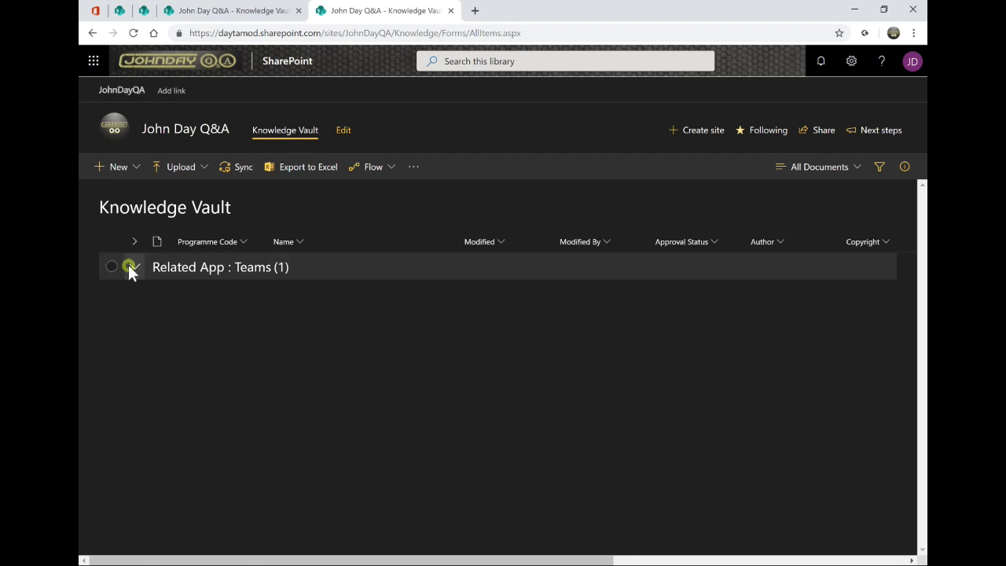
{"action": "mouse_move", "coordinate": [292, 297]}
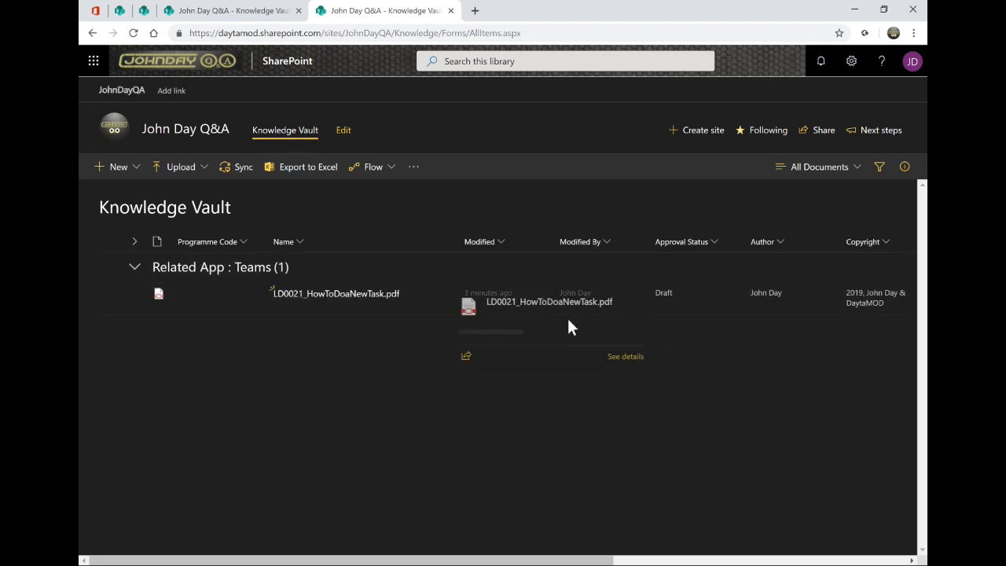
{"action": "left_click_drag", "start_coordinate": [540, 557], "coordinate": [584, 562]}
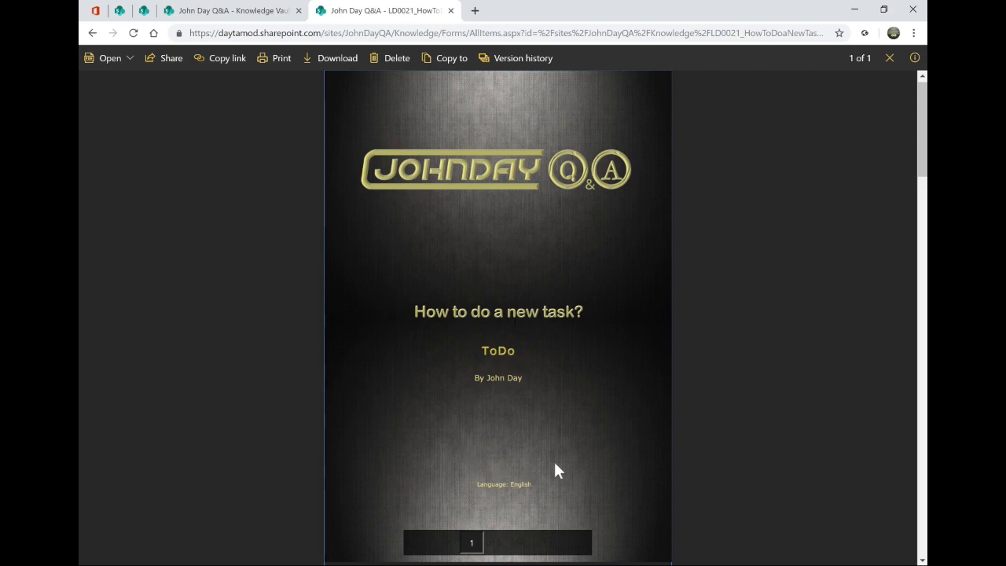
Scroll through LD0021_HowToDoaNewTask.pdf past its title page, table of contents and body pages
{"action": "scroll", "coordinate": [574, 460], "scroll_direction": "down", "scroll_amount": 6}
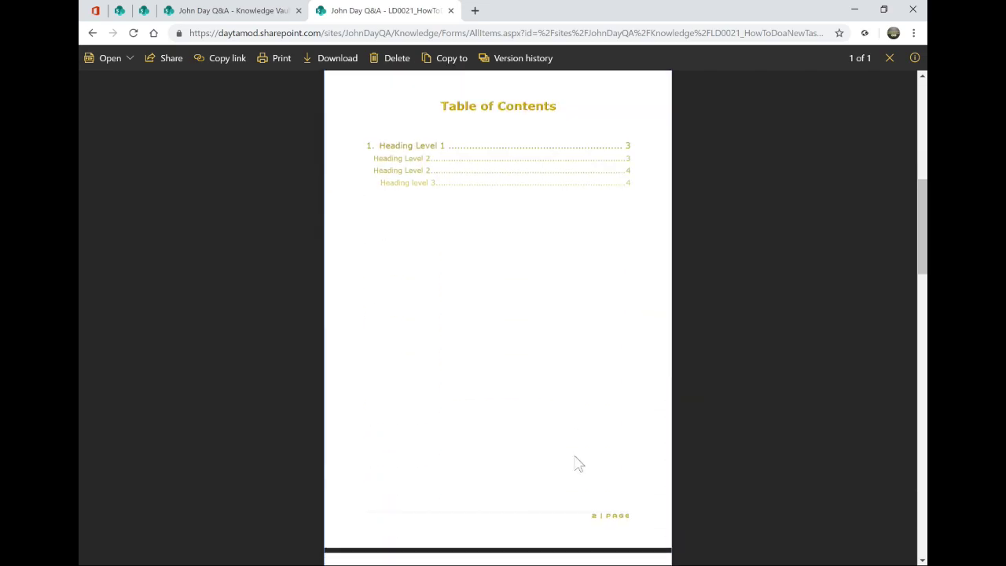
{"action": "scroll", "coordinate": [574, 459], "scroll_direction": "down", "scroll_amount": 10}
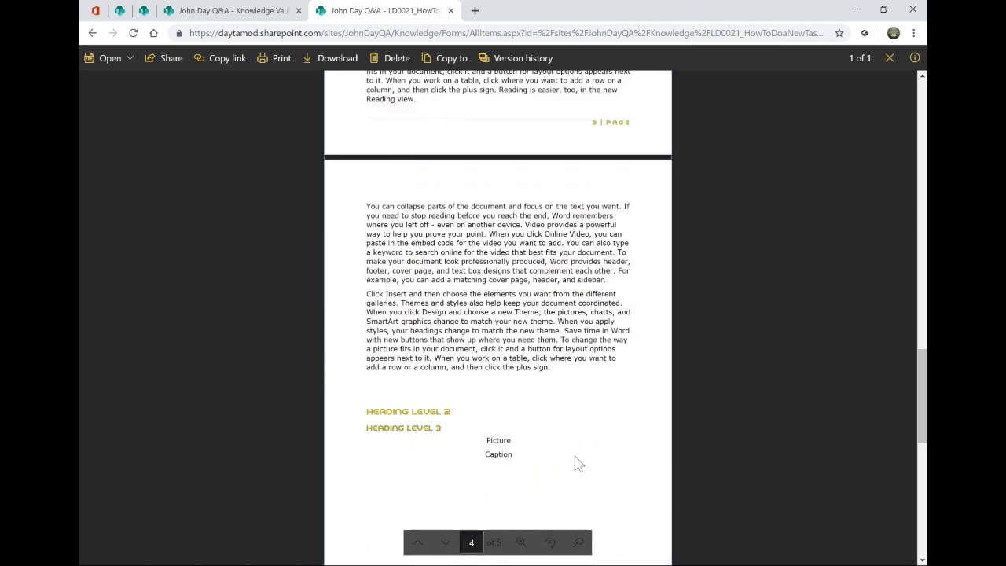